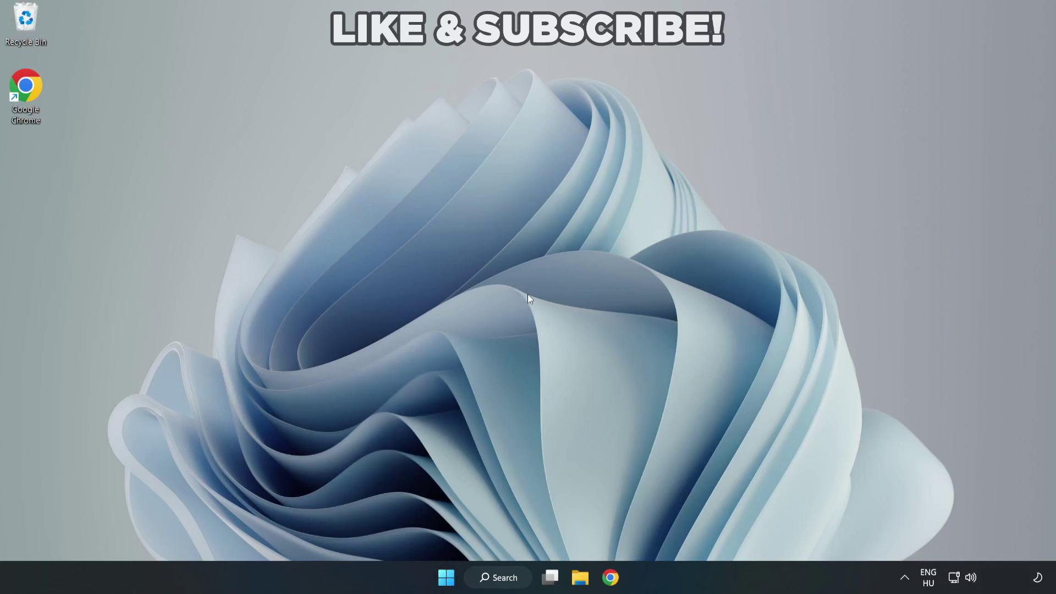
Bring up Windows Search from the taskbar to look for Device Manager.
left_click(500, 580)
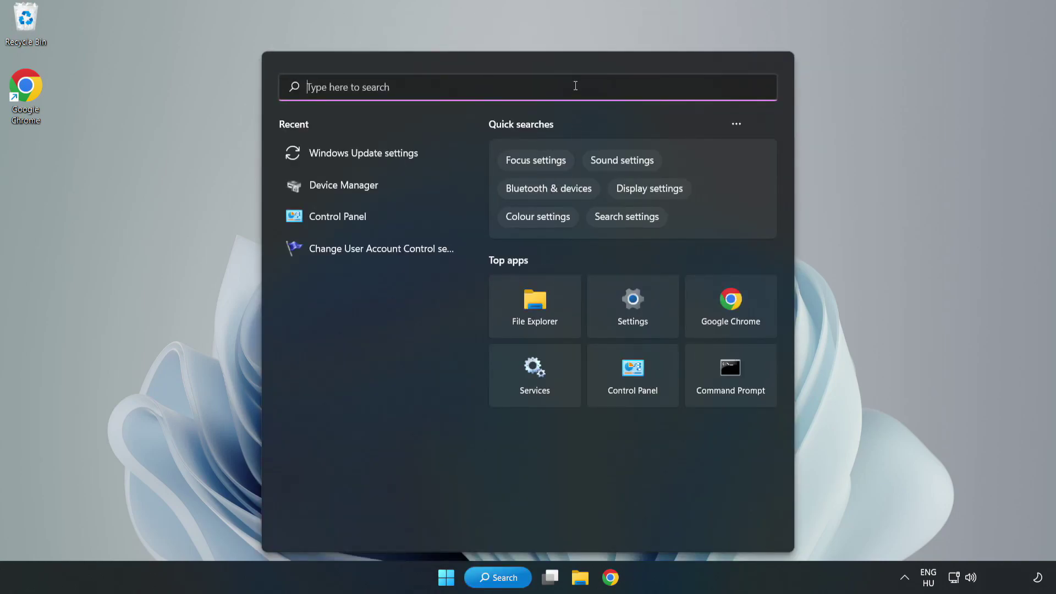
type("device")
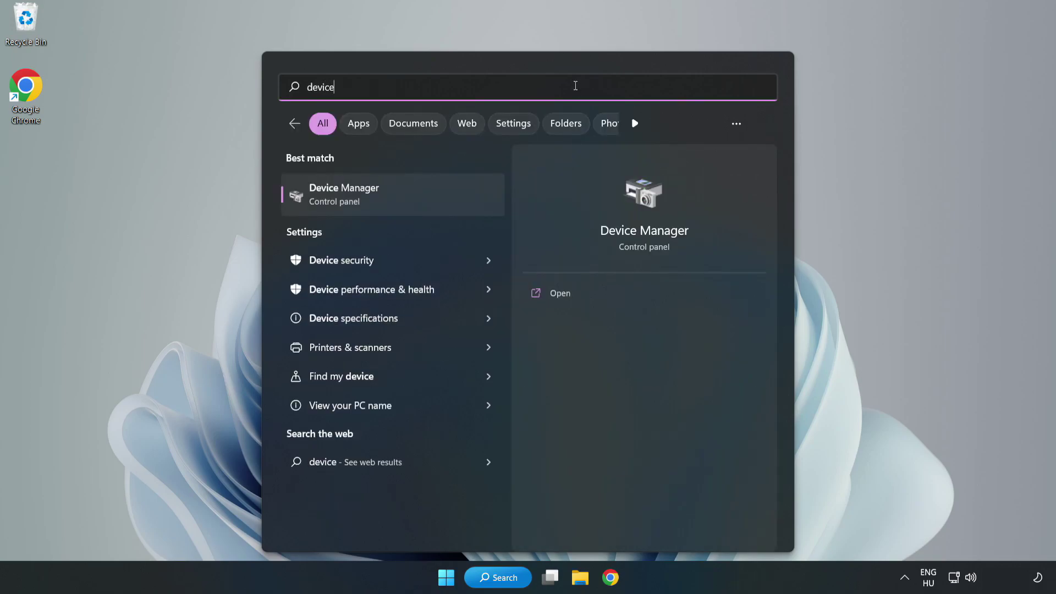
type(" mana")
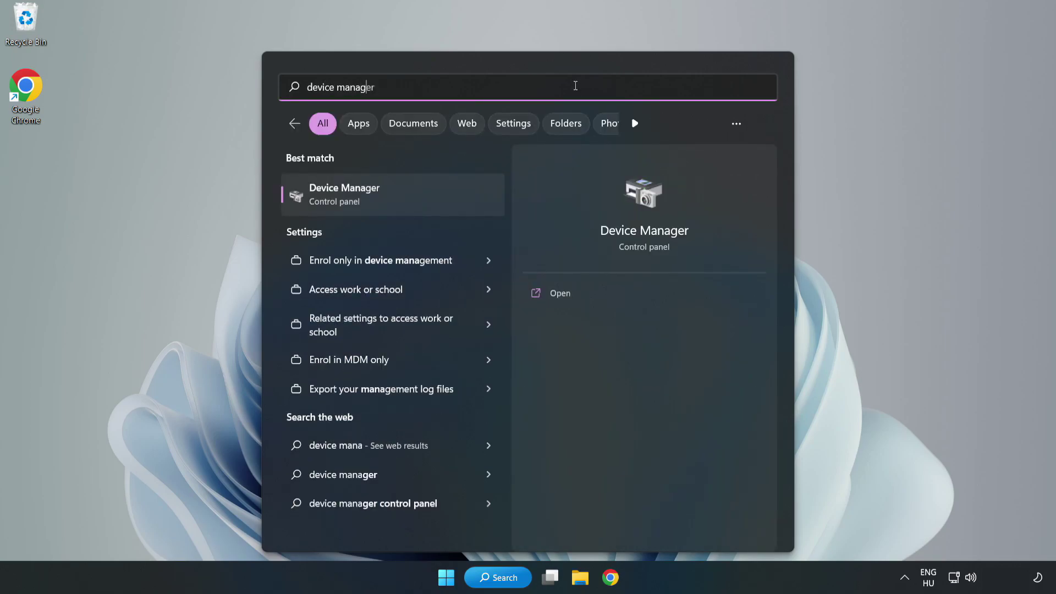
type("ger")
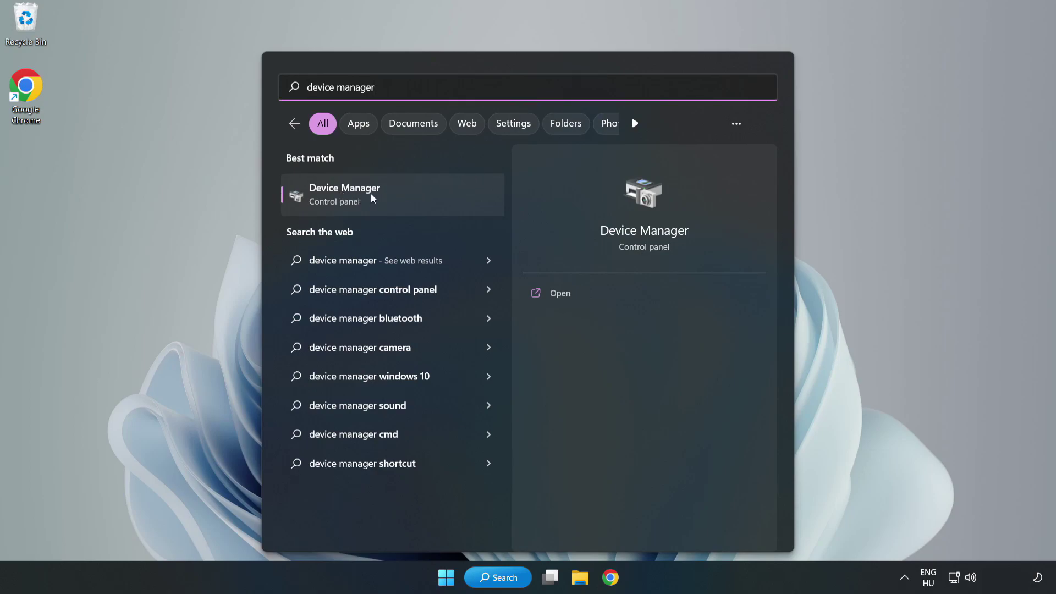
Launch Device Manager, expand Display adapters and bring up actions for the VMware SVGA 3D adapter.
left_click(393, 204)
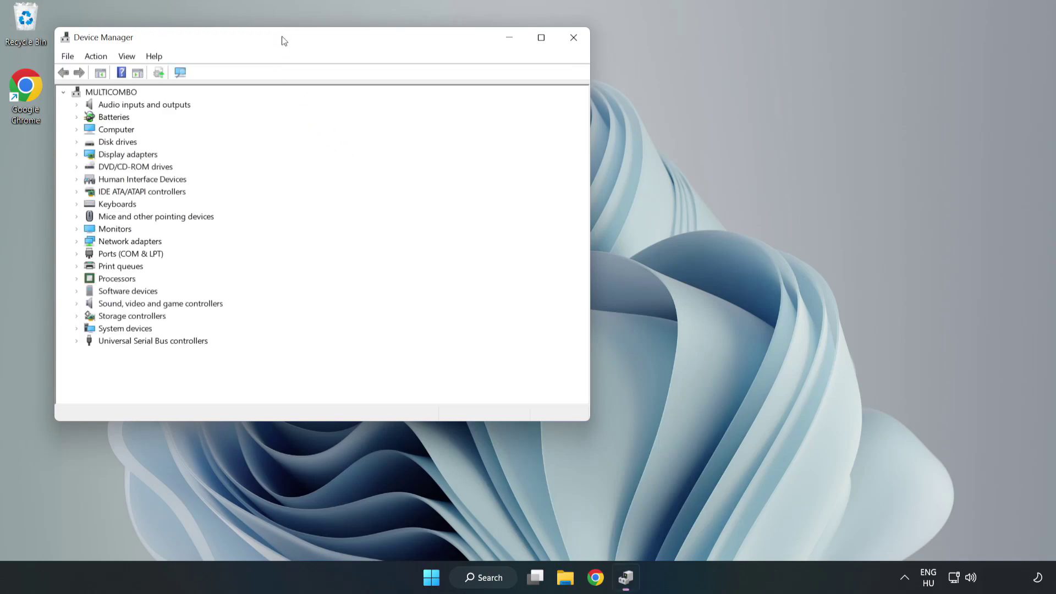
left_click_drag(282, 40, 470, 95)
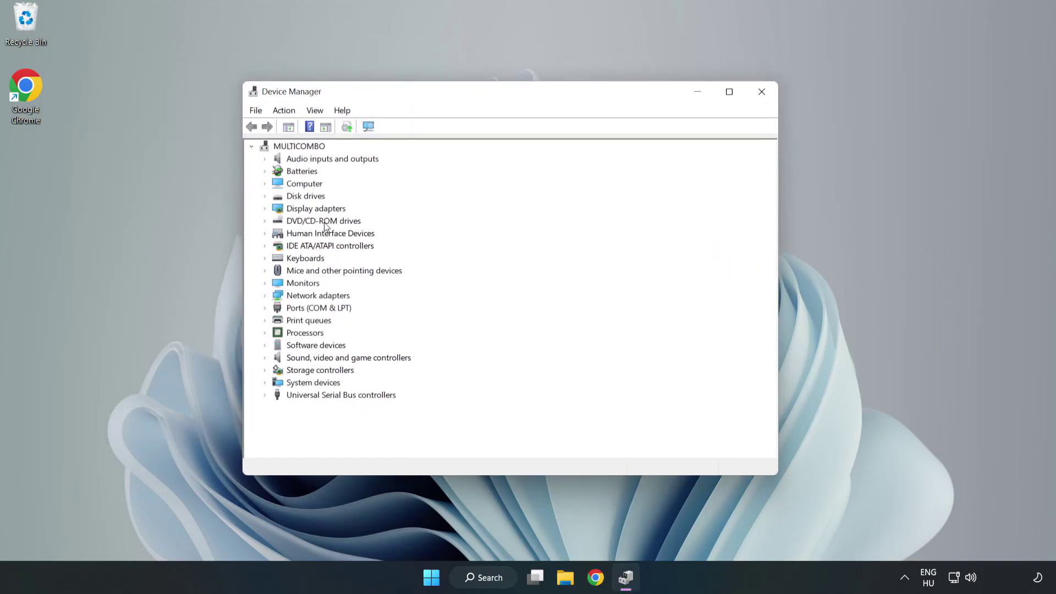
left_click(285, 212)
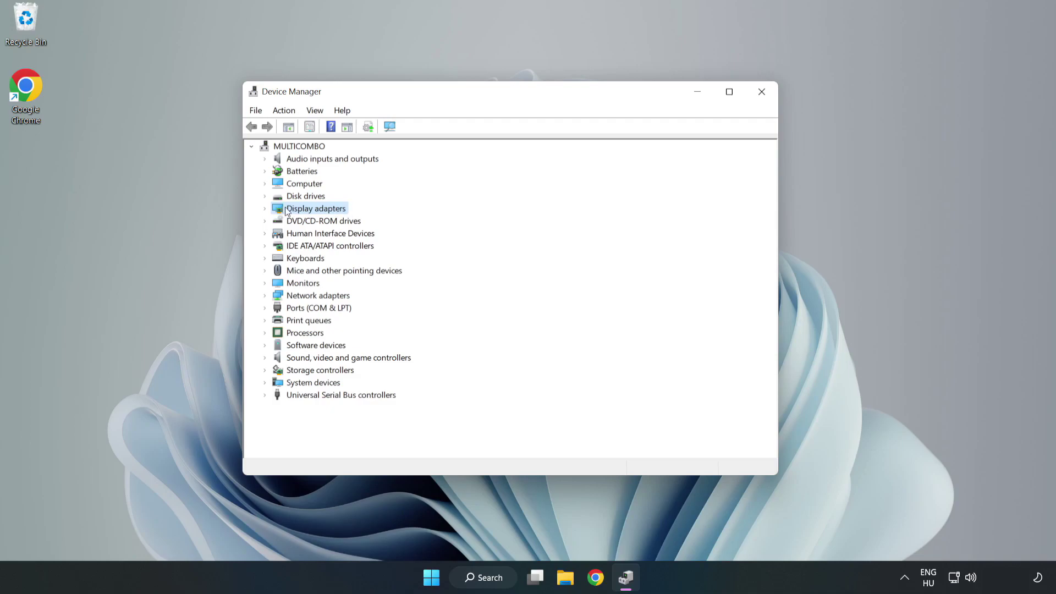
left_click(265, 209)
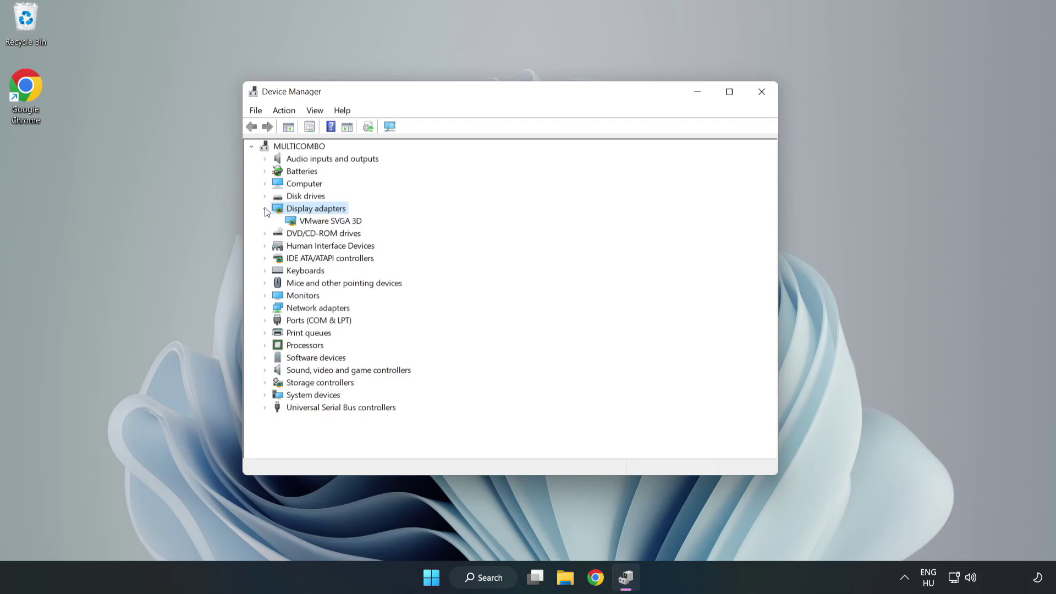
left_click(291, 222)
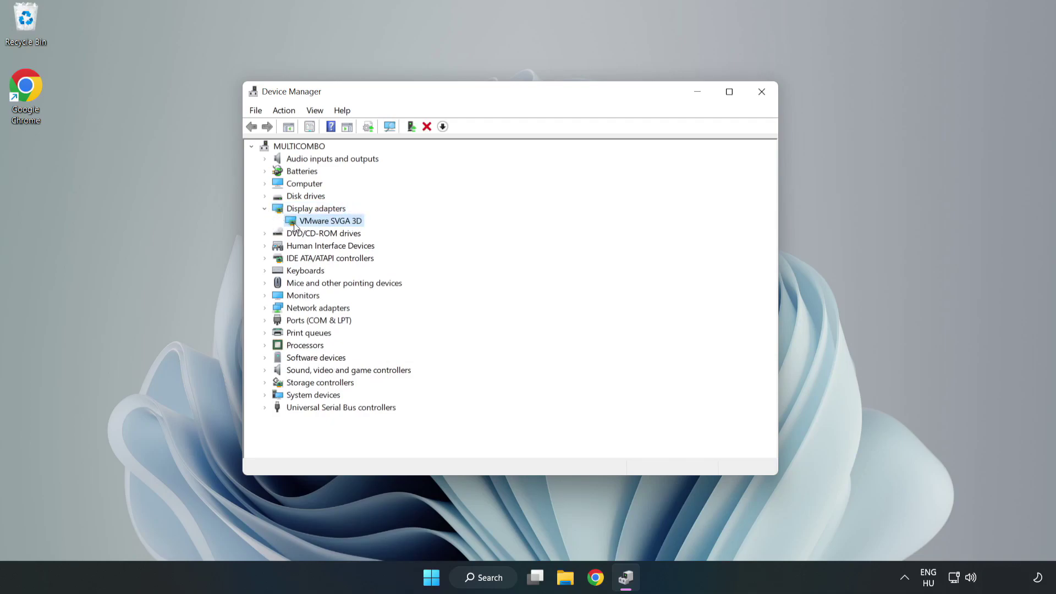
right_click(329, 226)
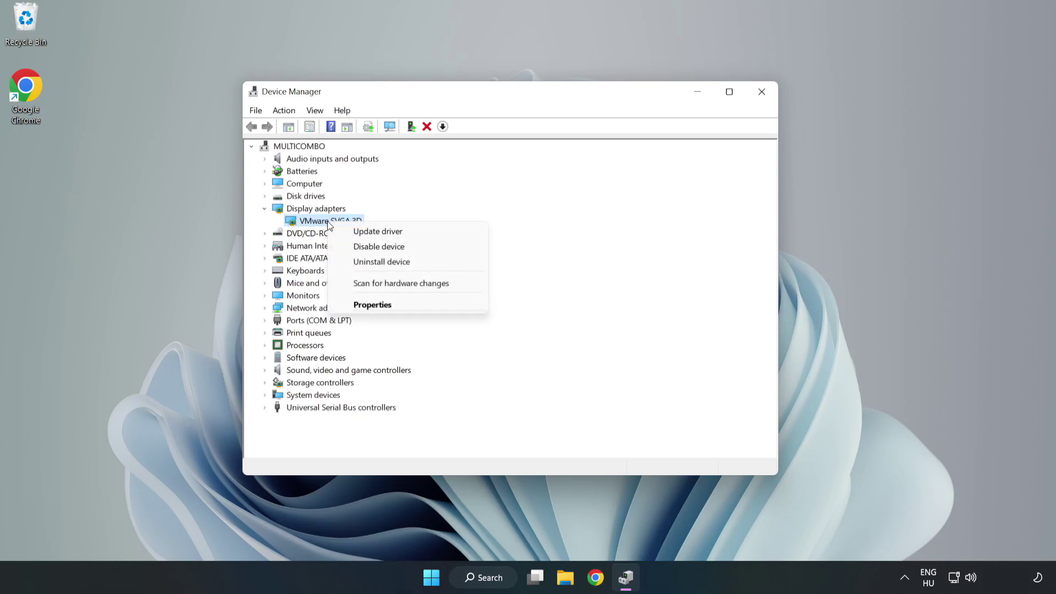
Search automatically for a better VMware SVGA 3D driver, accept that the best is installed, and close Device Manager.
left_click(409, 237)
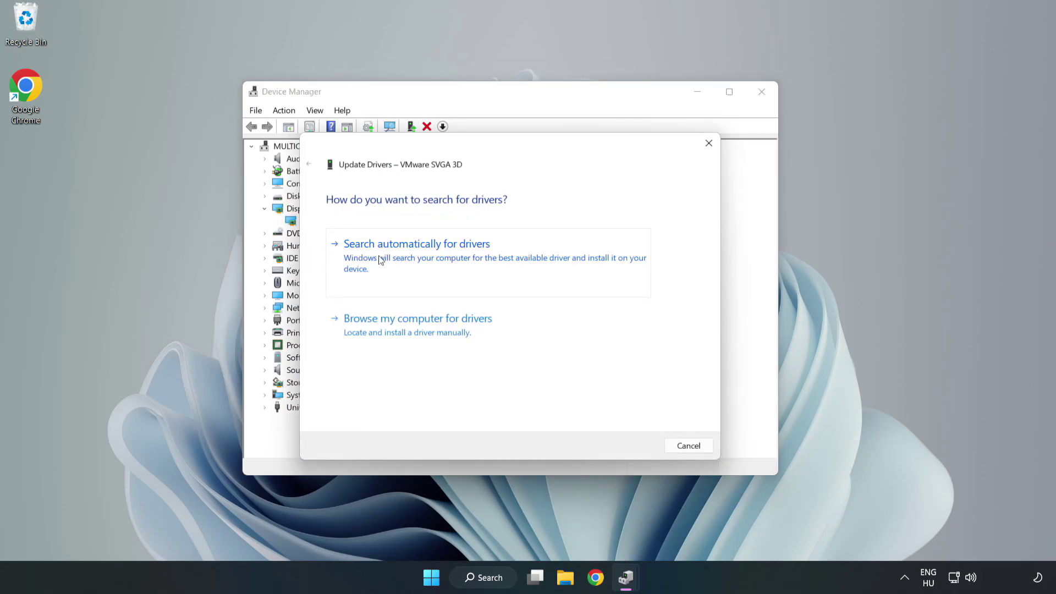
left_click(419, 257)
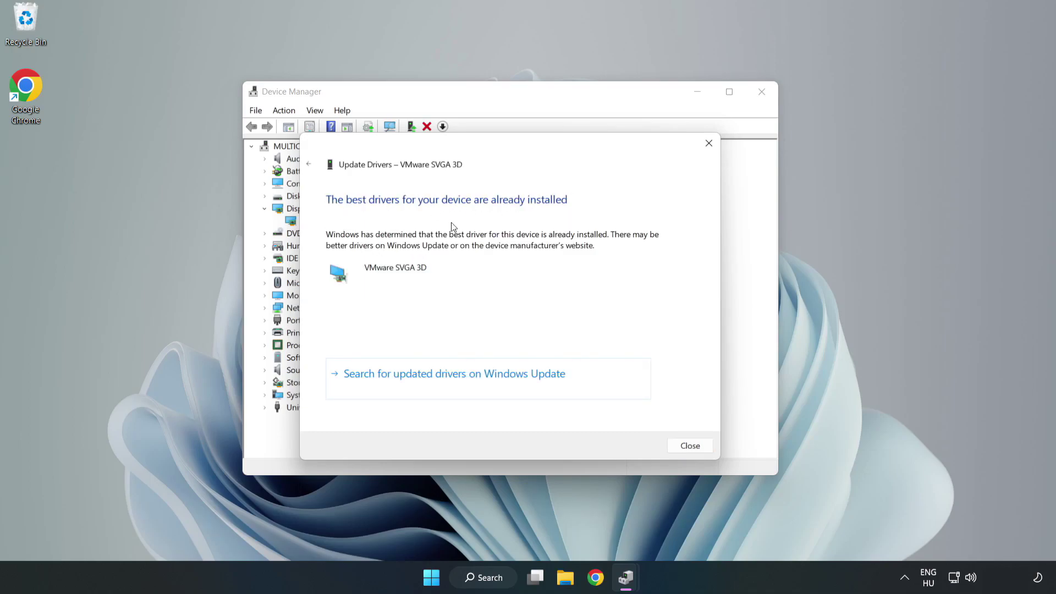
left_click(690, 446)
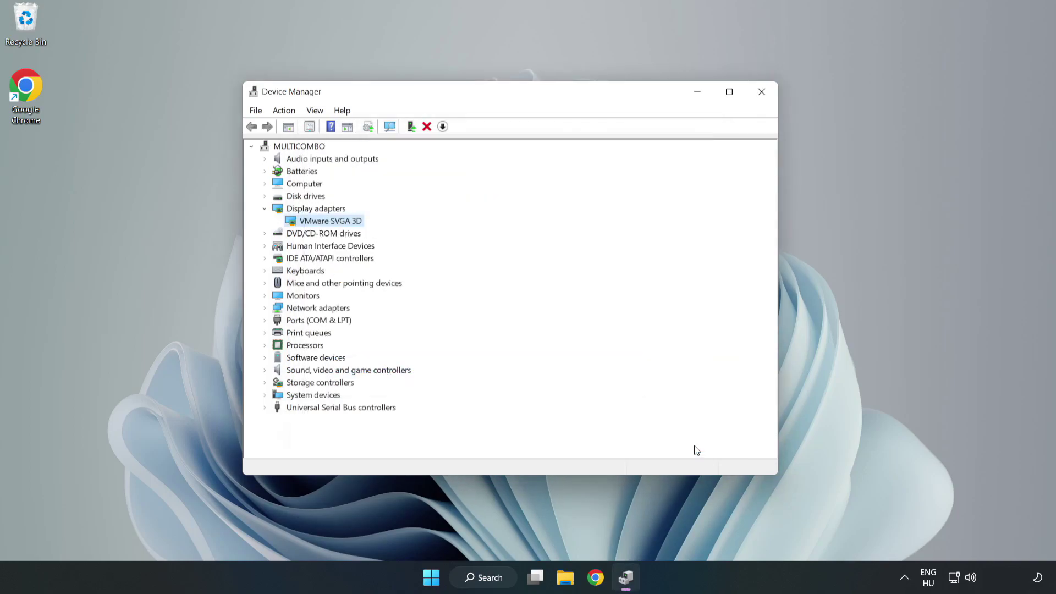
left_click(762, 96)
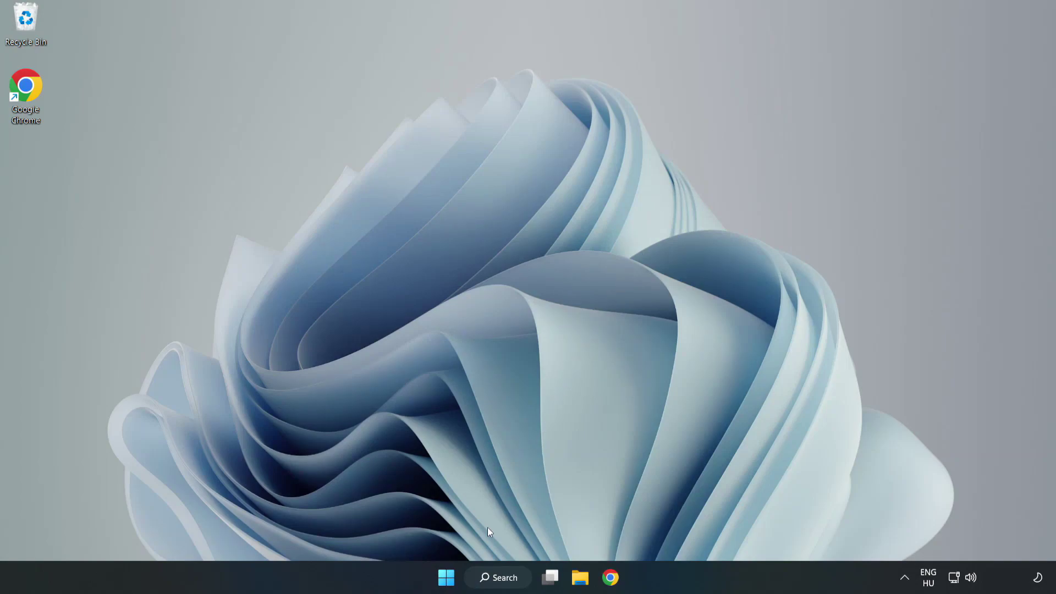
Search "updates" and launch the Windows Update settings page.
left_click(500, 580)
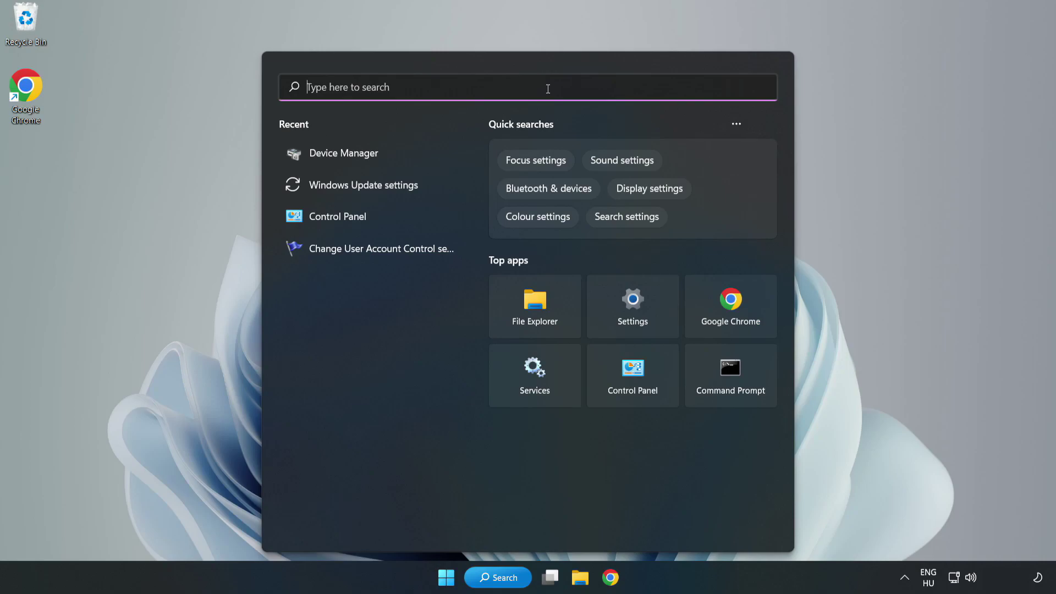
type("updates")
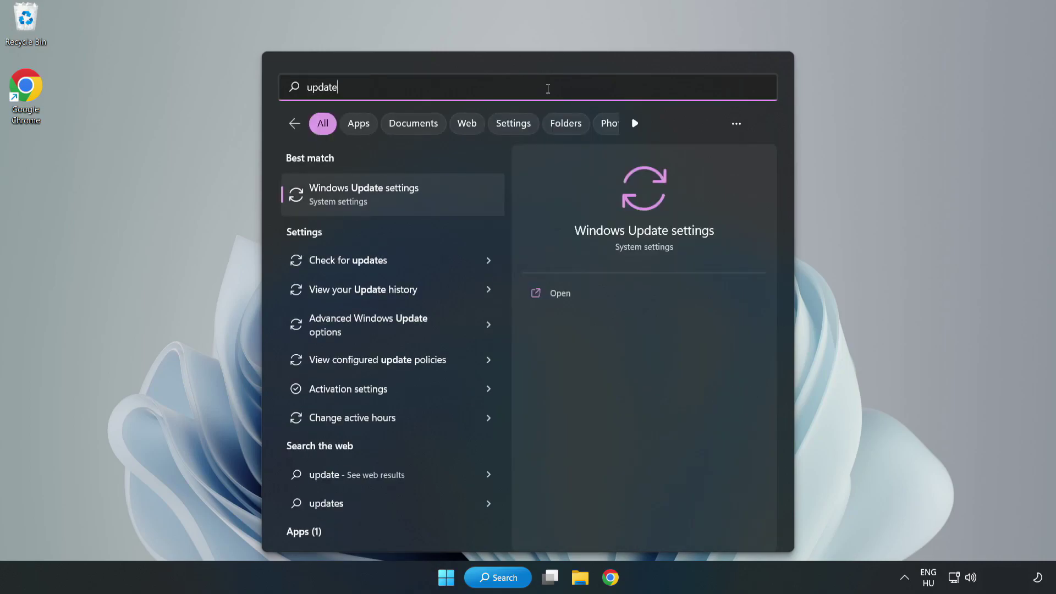
left_click(376, 196)
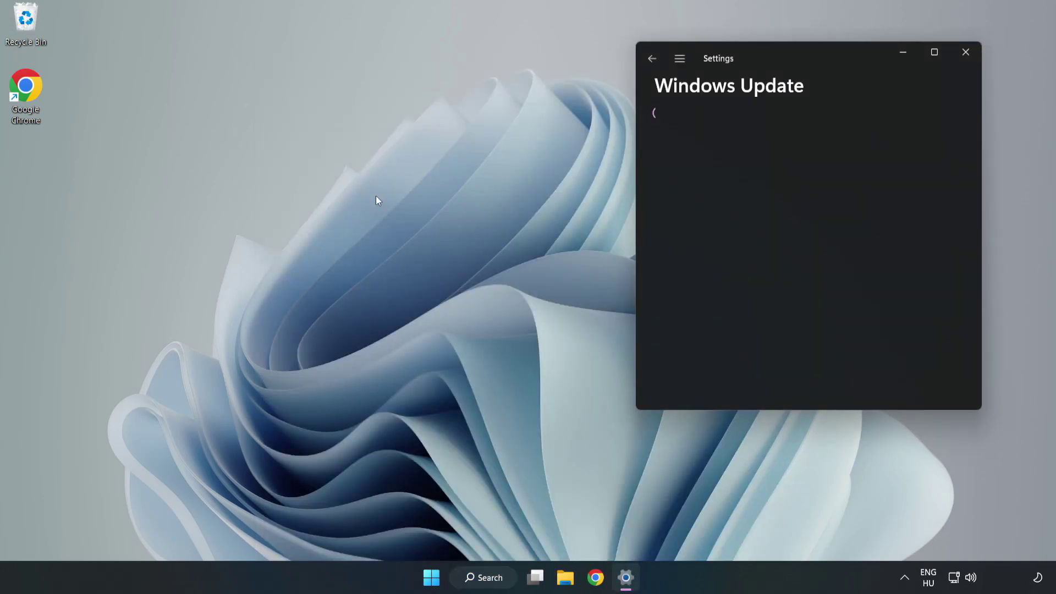
Maximize Settings and check for Windows updates until the PC reports up to date.
left_click(936, 50)
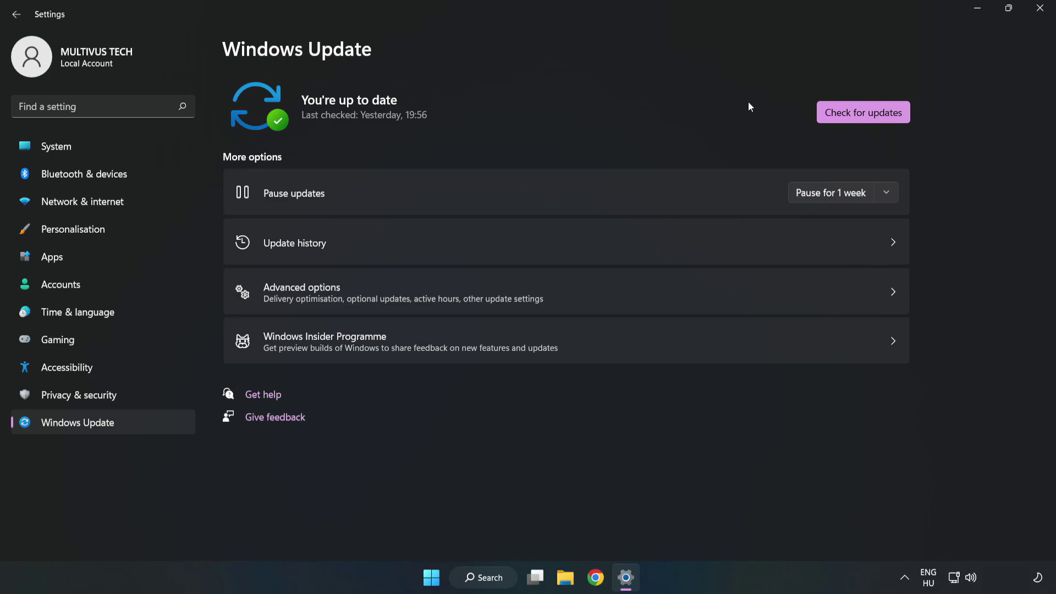
left_click(867, 115)
Close Settings and bring up Properties for the YOUR NOT WORKING APP desktop shortcut, centred on screen.
left_click(1042, 9)
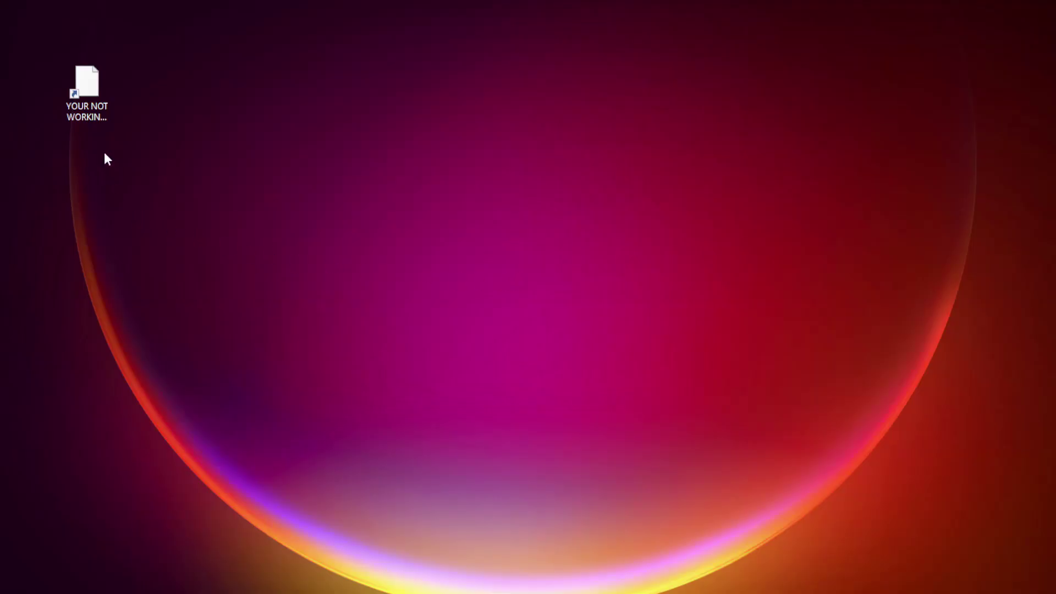
left_click(83, 112)
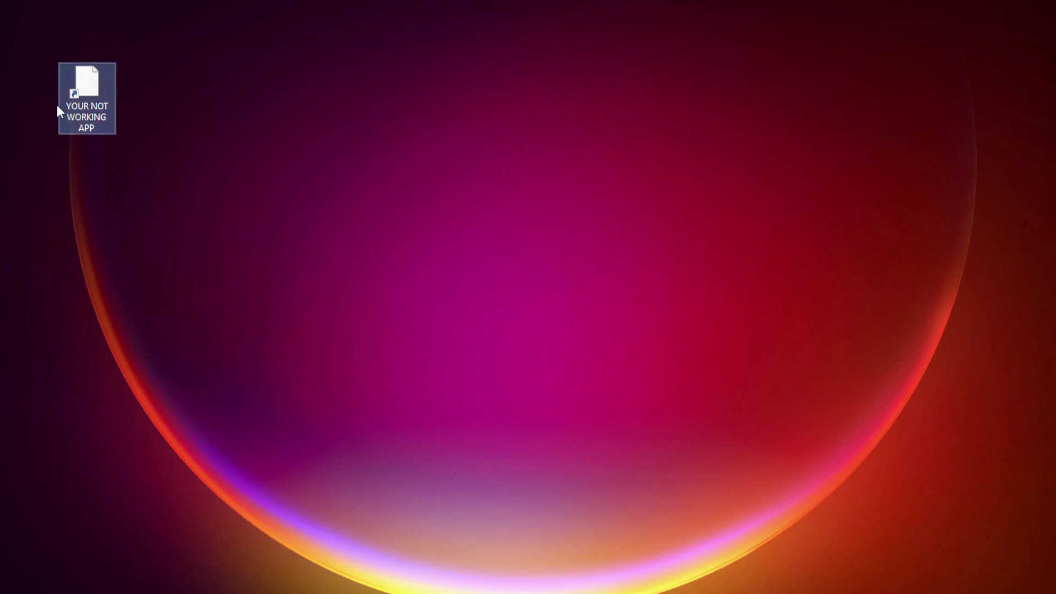
right_click(86, 76)
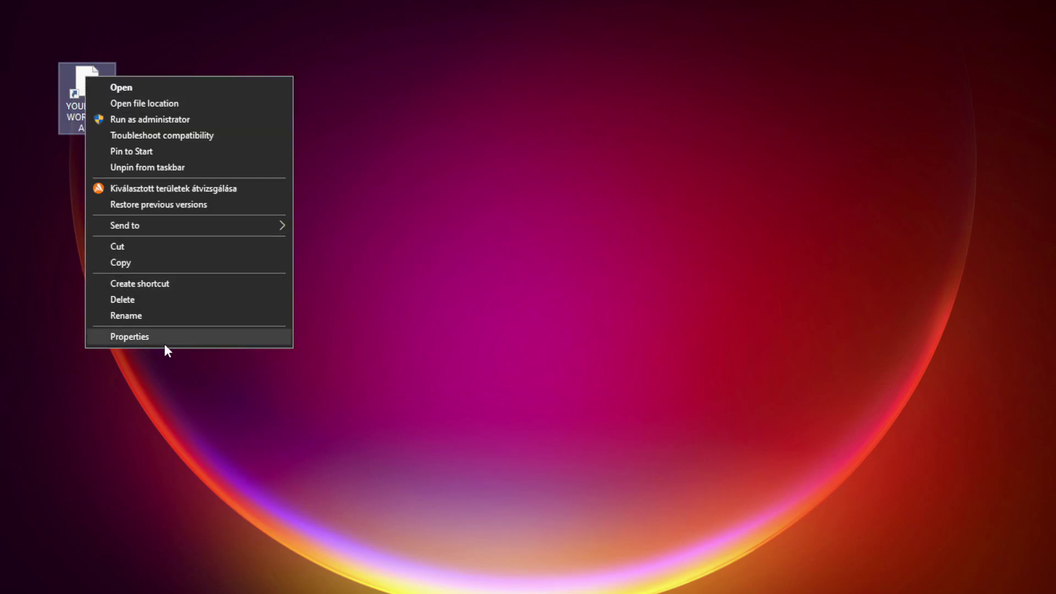
left_click(211, 336)
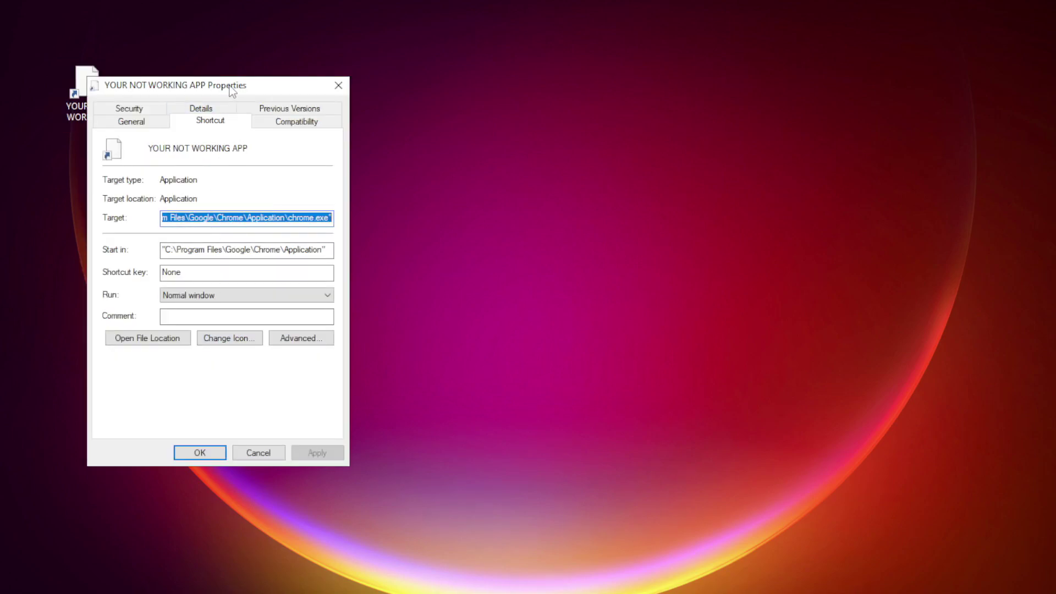
mouse_move(231, 93)
left_mouse_down()
mouse_move(491, 79)
mouse_move(534, 111)
left_mouse_up()
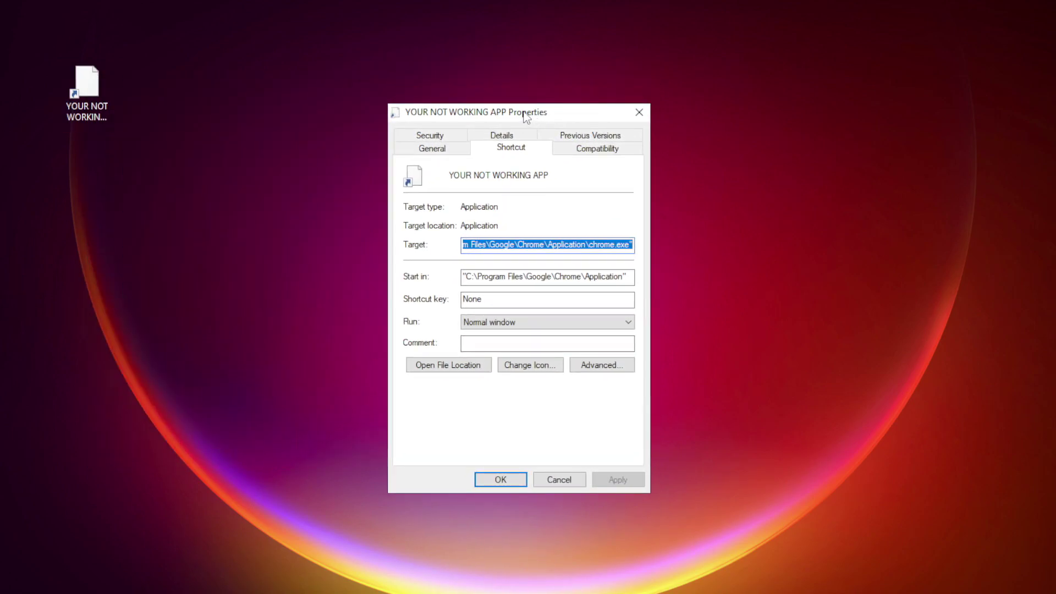
On Compatibility, enable Windows 8 compatibility mode and Run as administrator, then apply the settings.
left_click(618, 151)
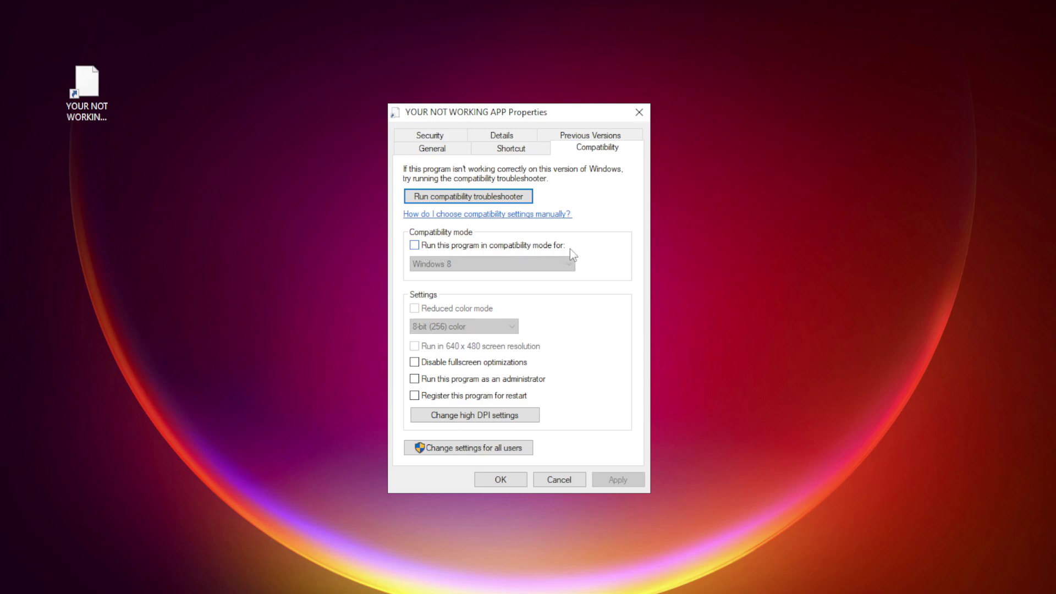
left_click(429, 250)
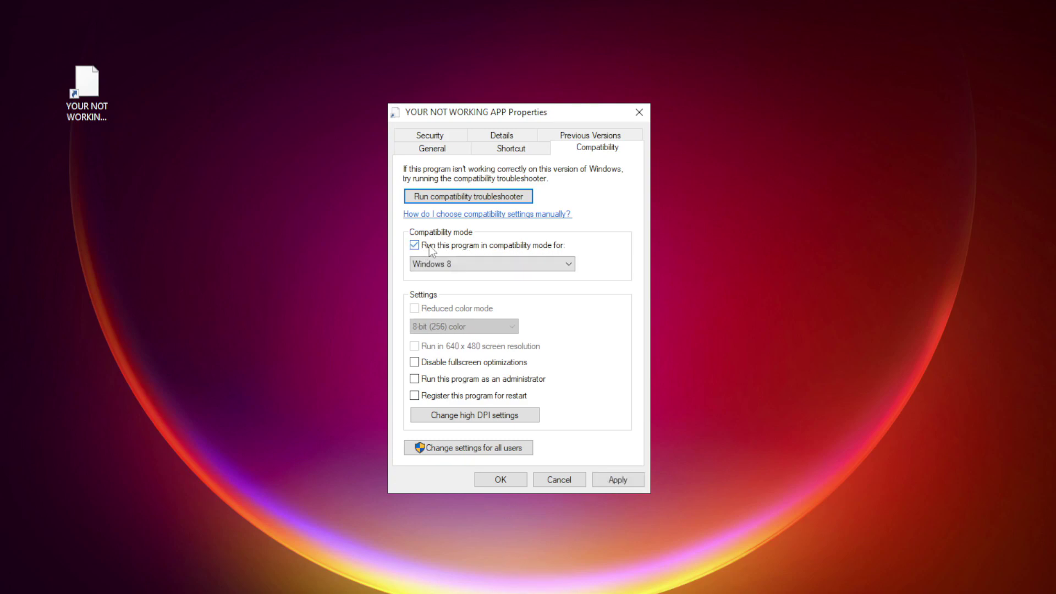
left_click(470, 266)
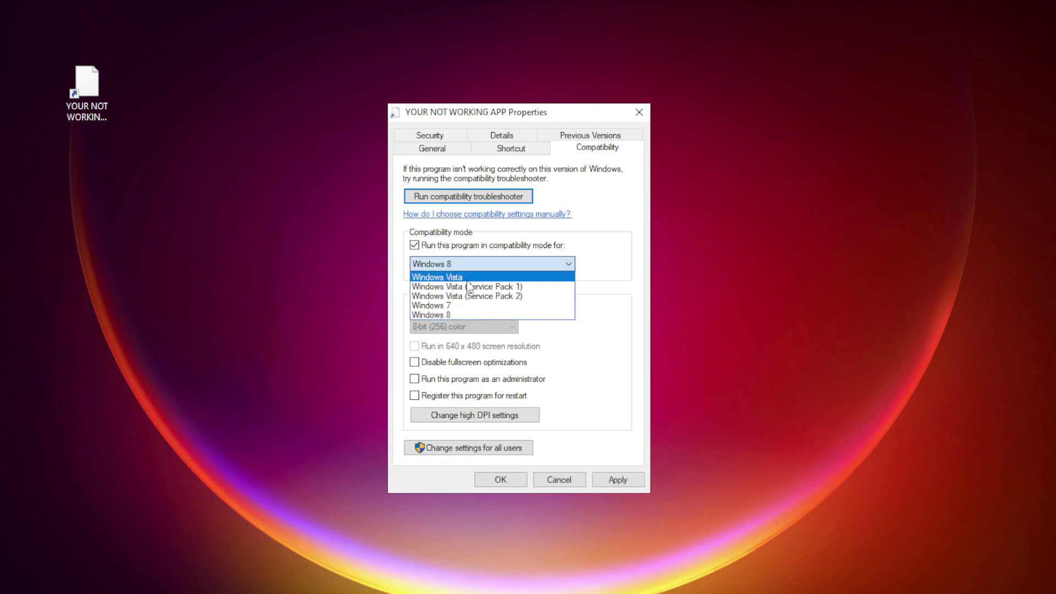
left_click(461, 312)
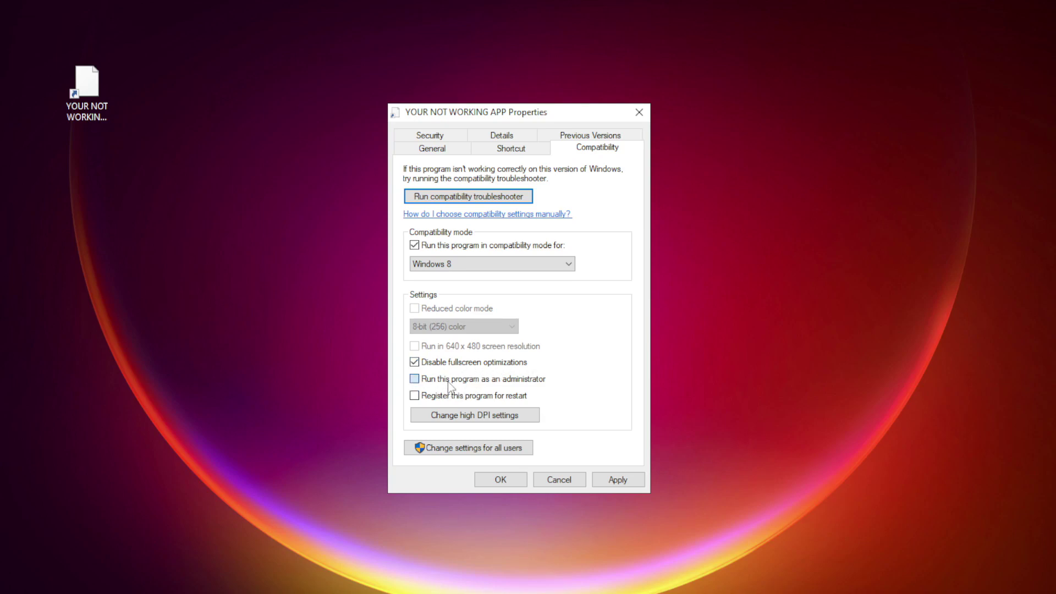
left_click(428, 378)
left_click(628, 485)
left_click(499, 482)
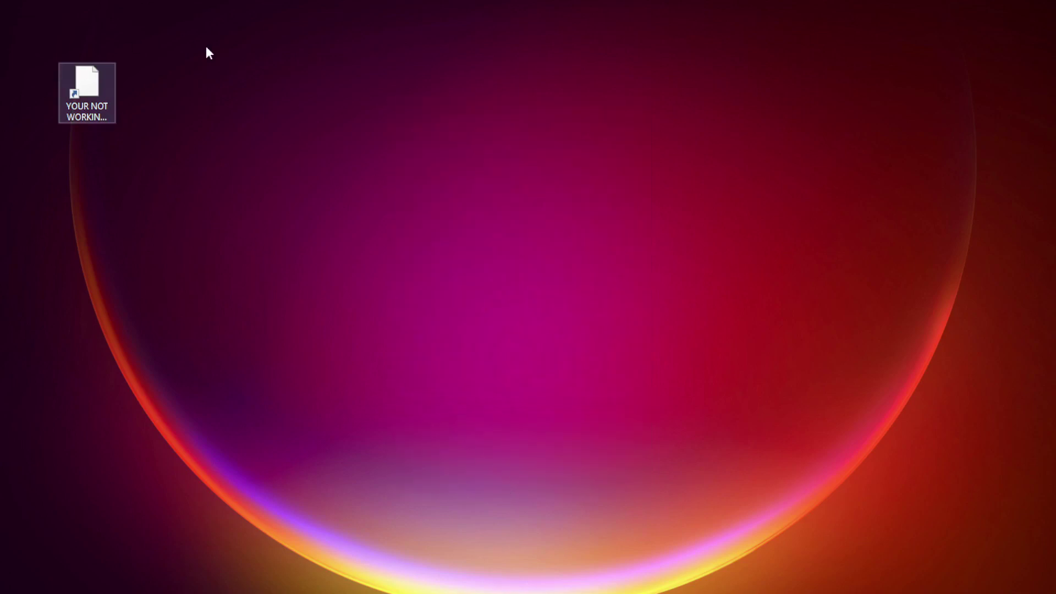
double_click(81, 95)
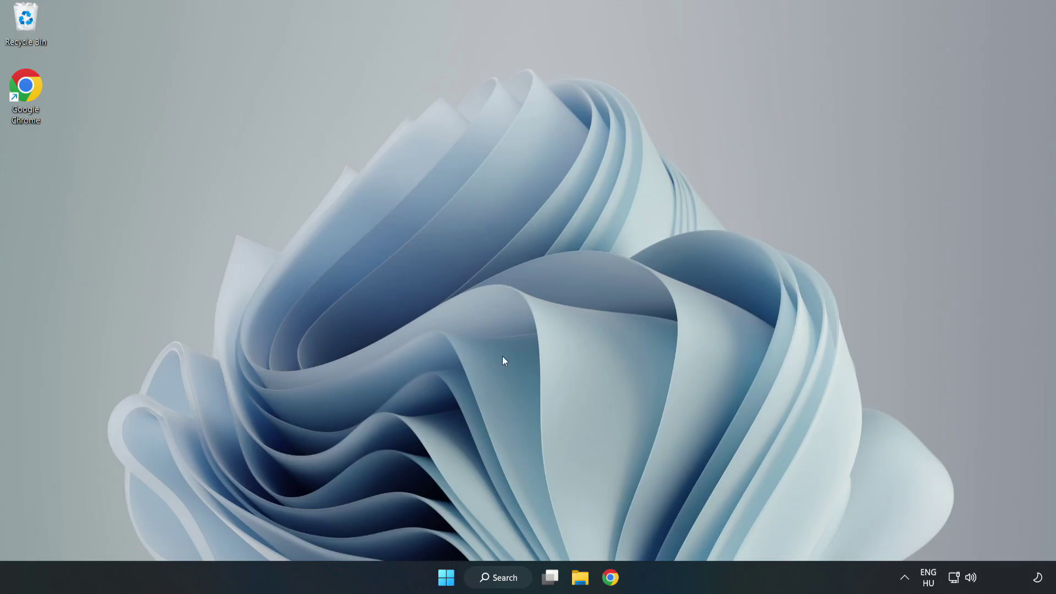
Launch Task Manager from the Start button menu and show the Startup apps list.
right_click(447, 582)
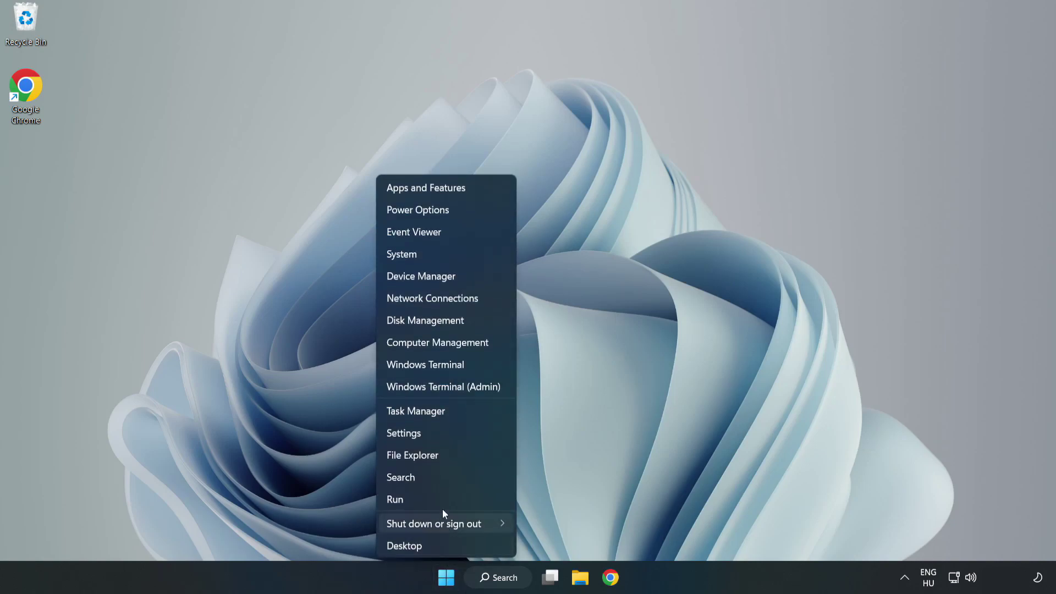
left_click(444, 410)
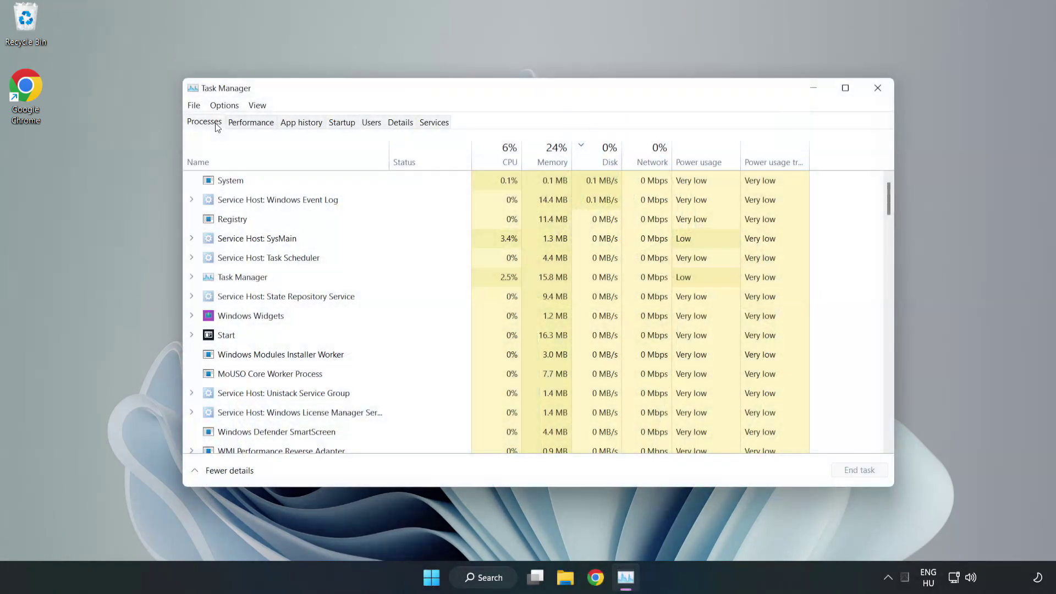
left_click(344, 125)
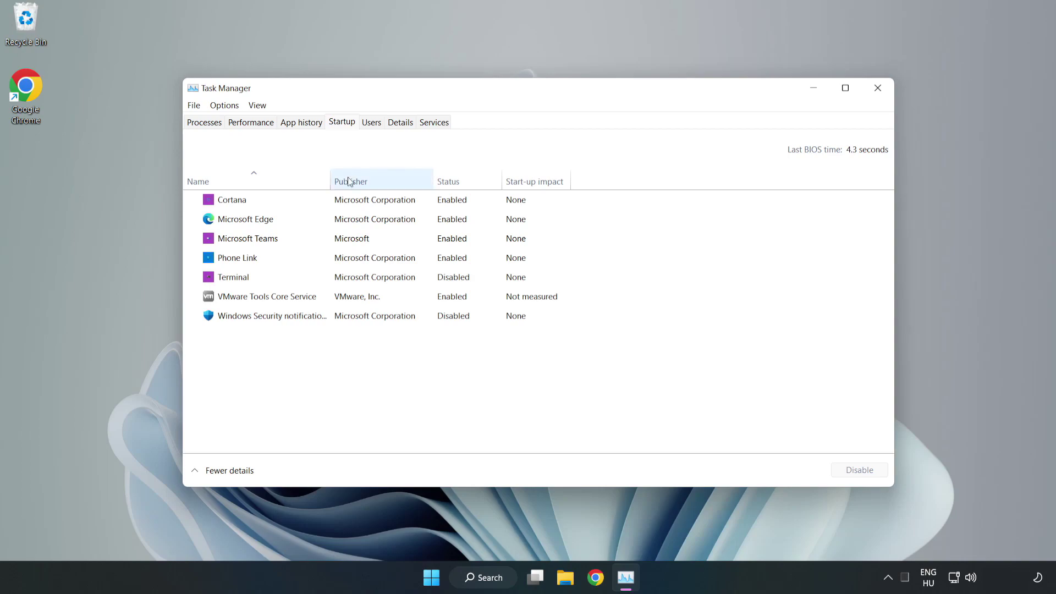
Disable Cortana, Microsoft Edge, Microsoft Teams and Phone Link from launching at startup.
left_click(368, 204)
left_click(850, 470)
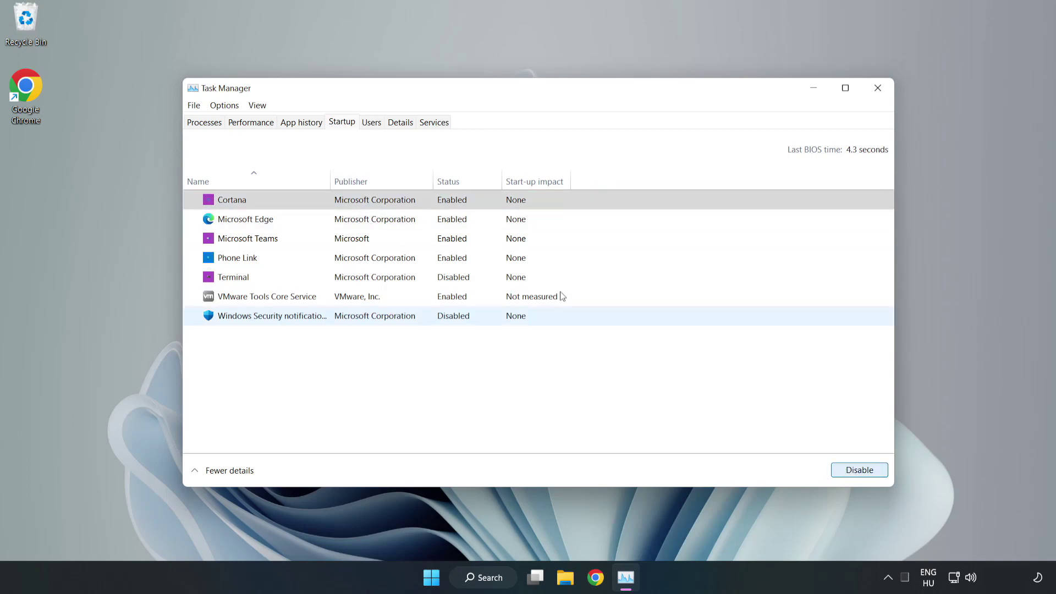
left_click(467, 219)
left_click(861, 475)
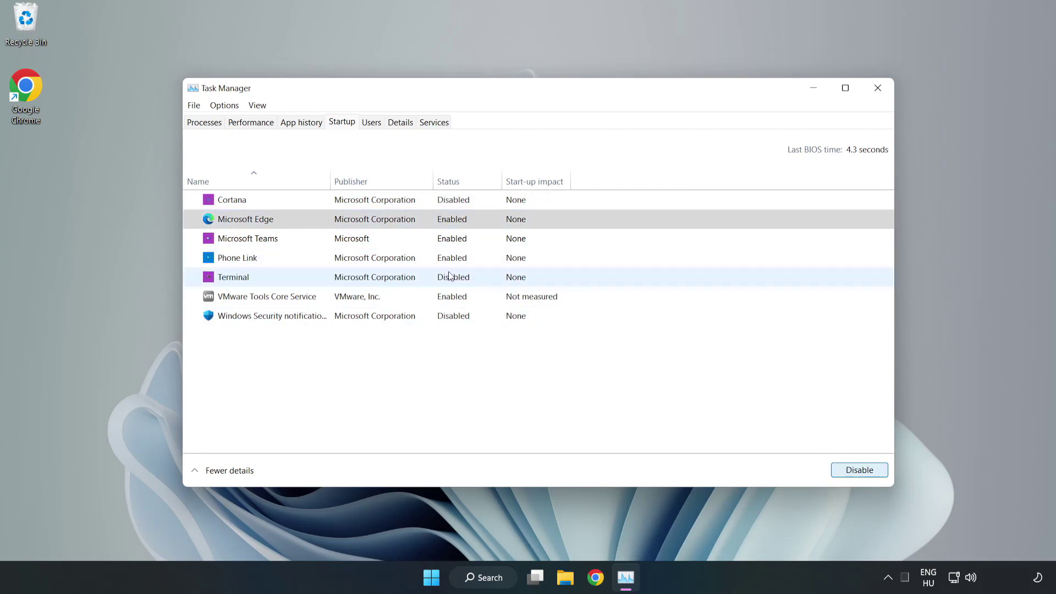
left_click(361, 240)
left_click(858, 472)
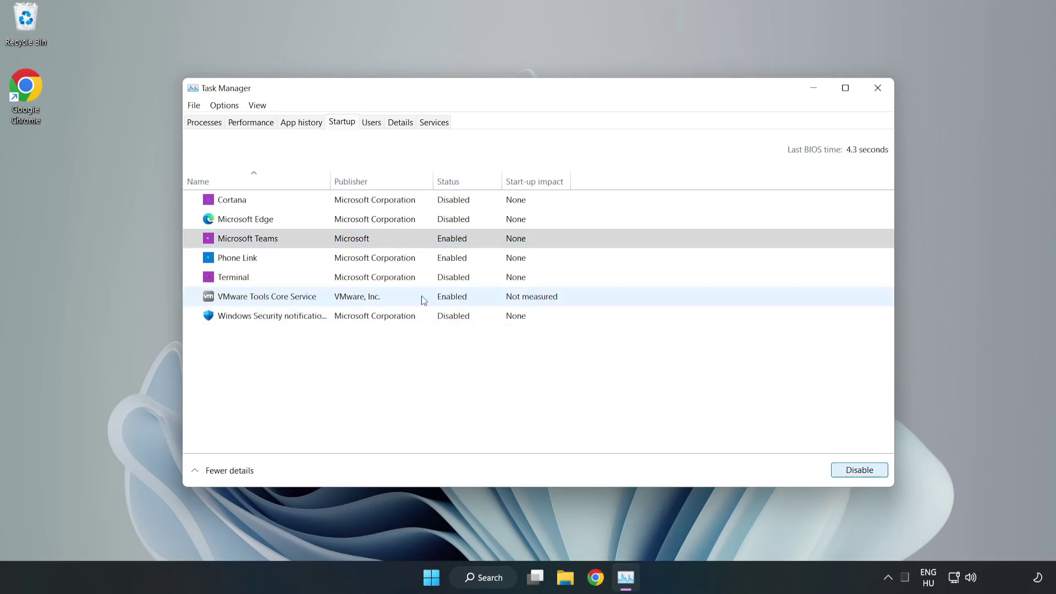
left_click(352, 258)
left_click(878, 476)
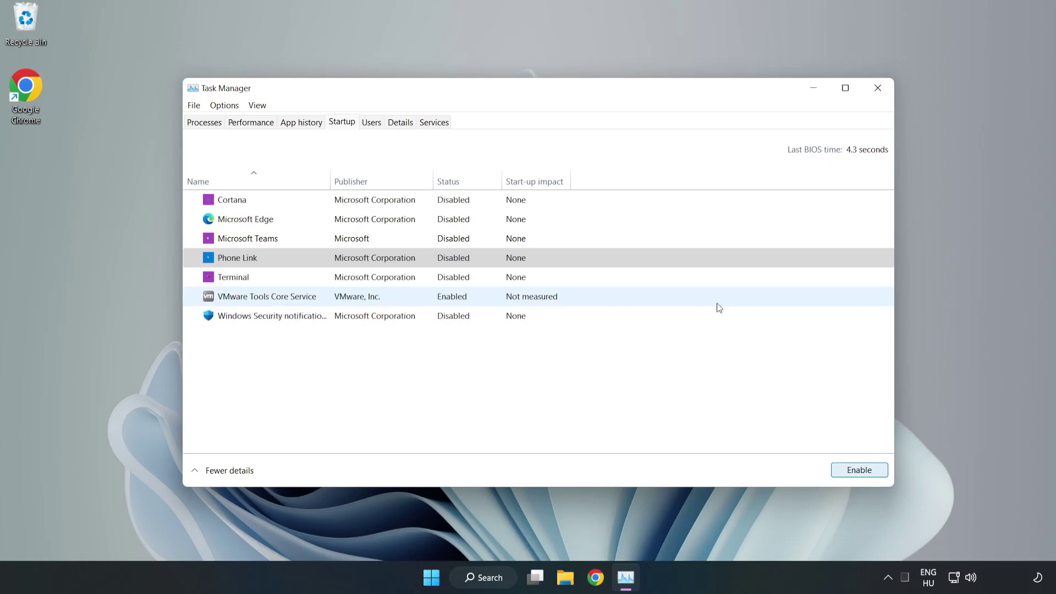
Close Task Manager, search "security" and launch the Windows Security app.
left_click(878, 88)
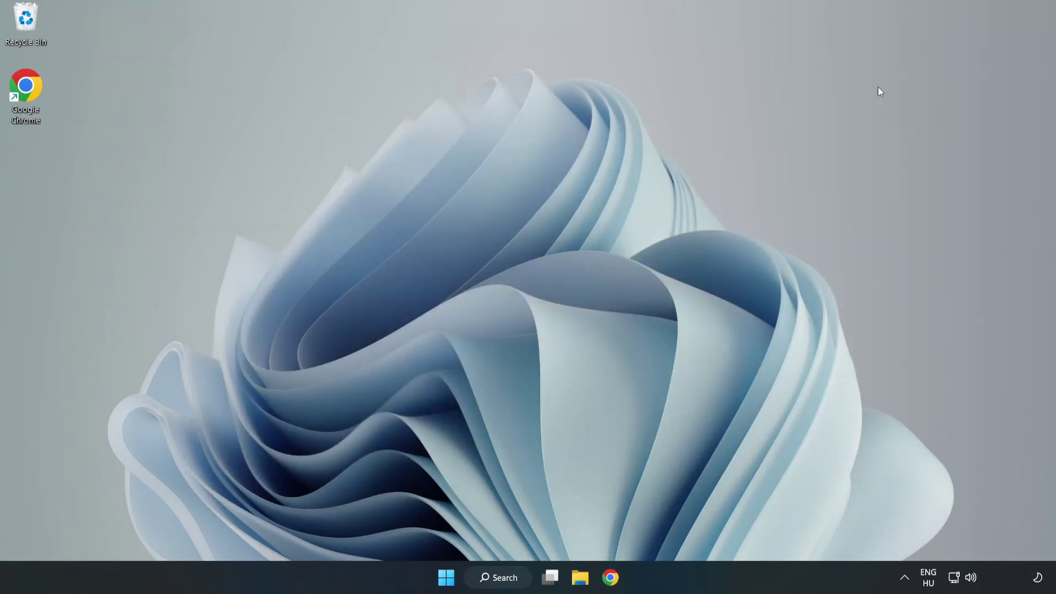
left_click(498, 577)
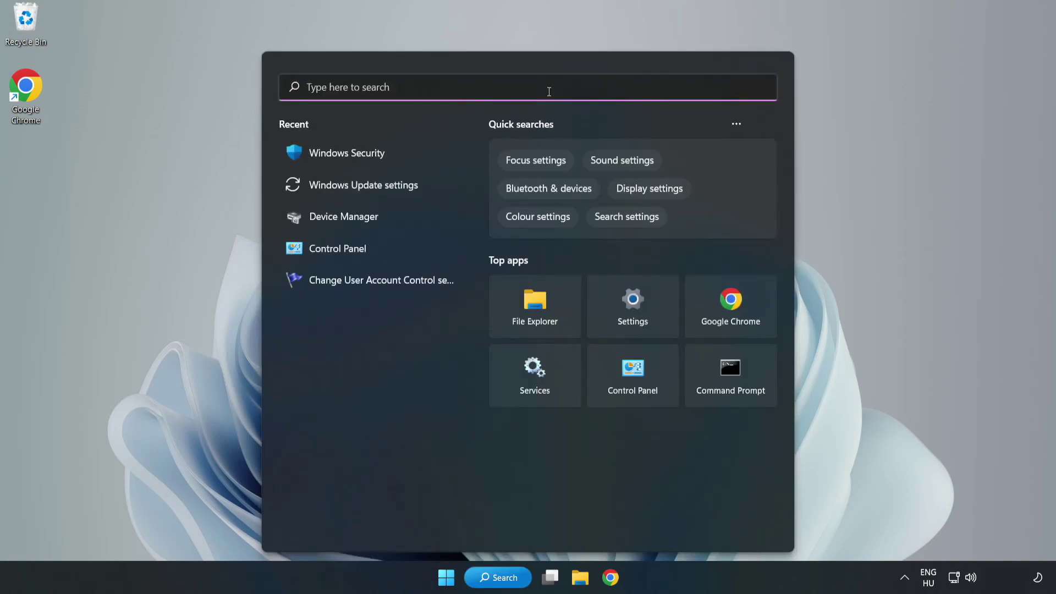
type("sec")
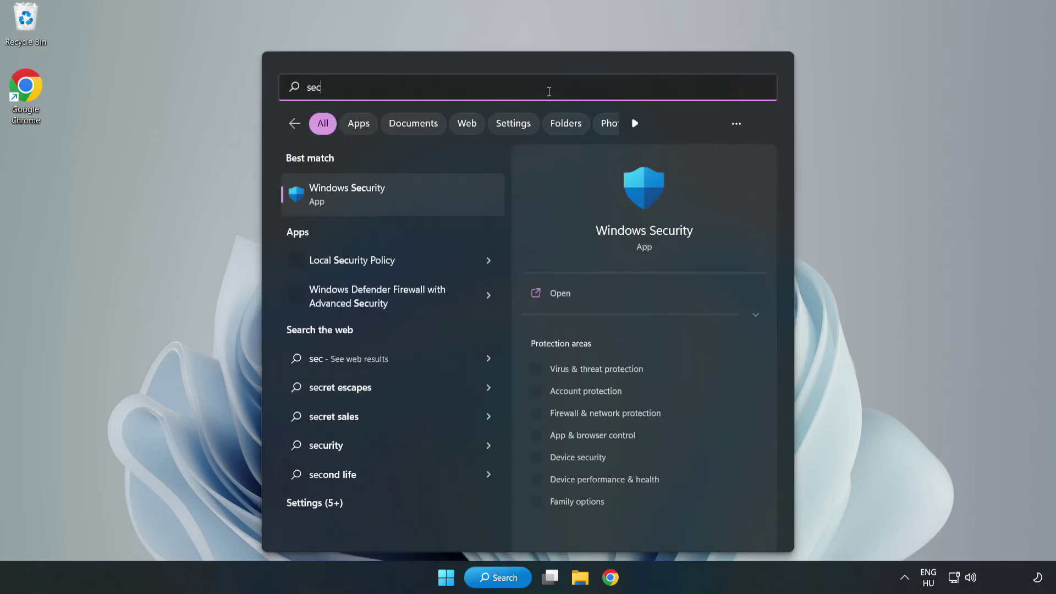
type("urity")
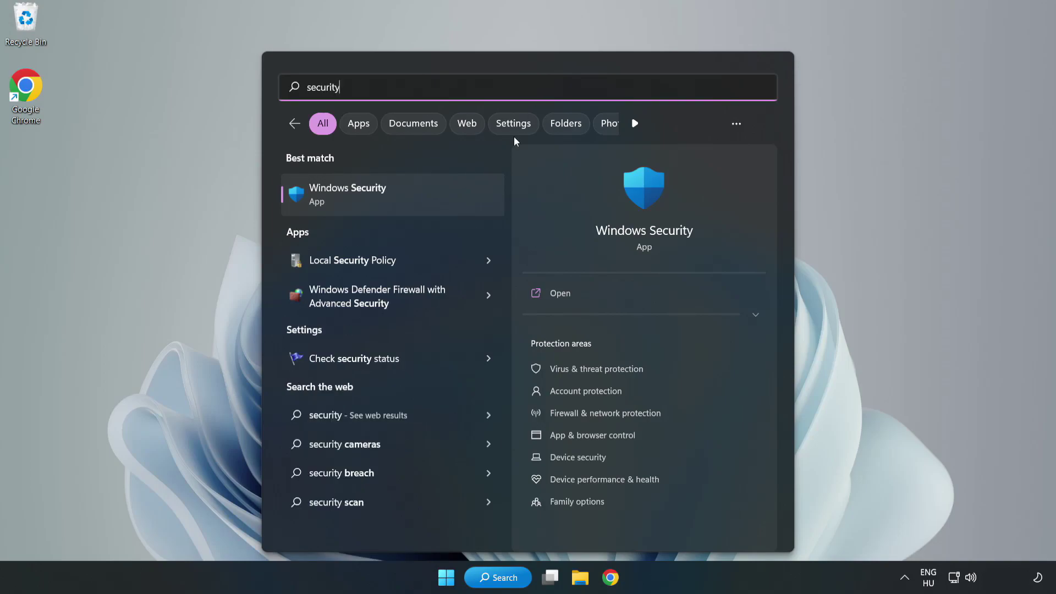
left_click(381, 200)
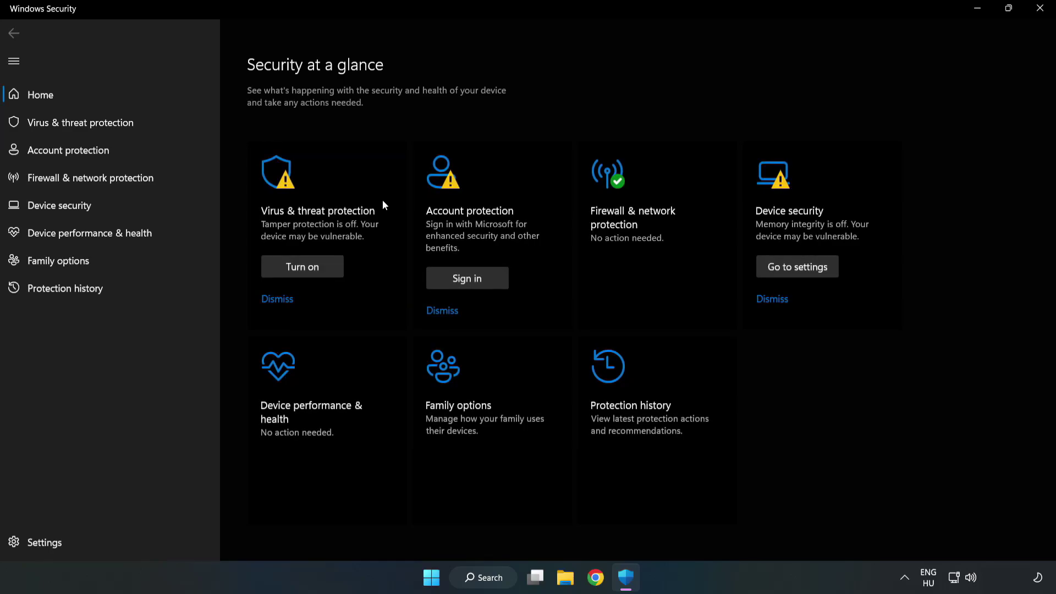
Go through Virus & threat protection settings to the Add or remove exclusions page.
left_click(68, 126)
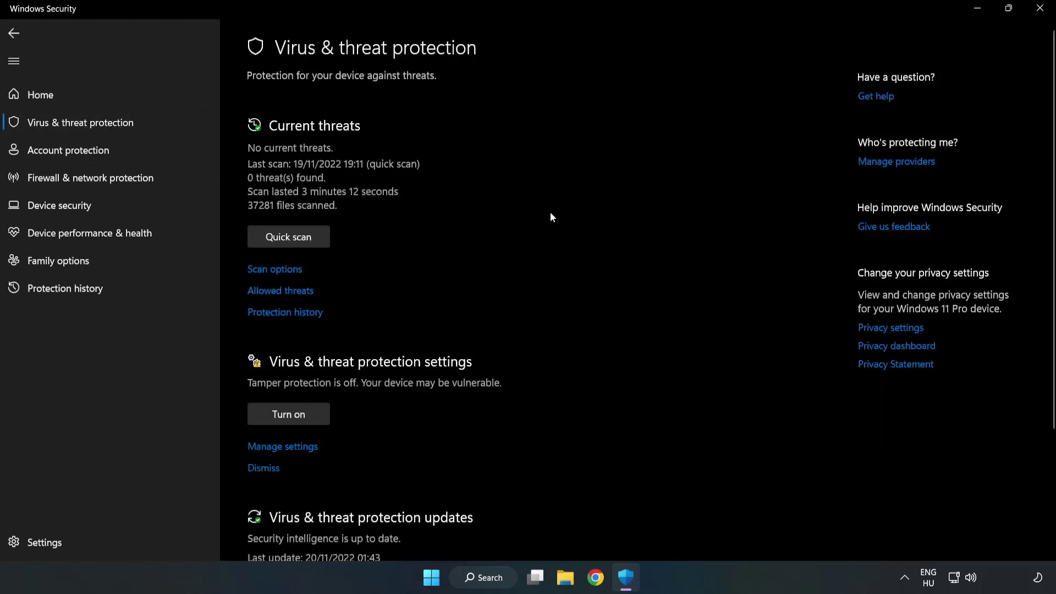
scroll(551, 213, "down", 3)
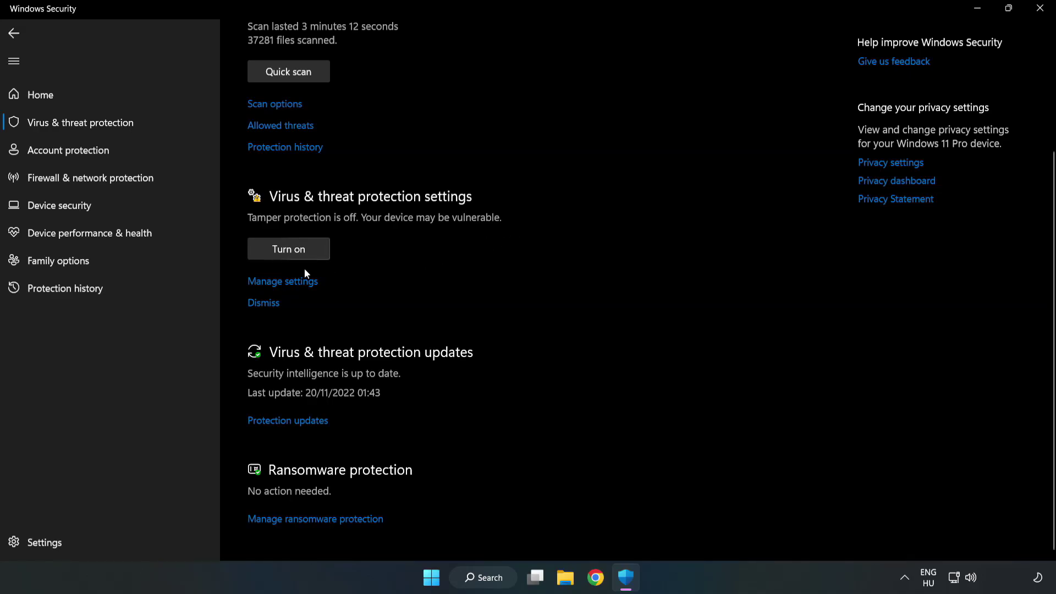
left_click(287, 282)
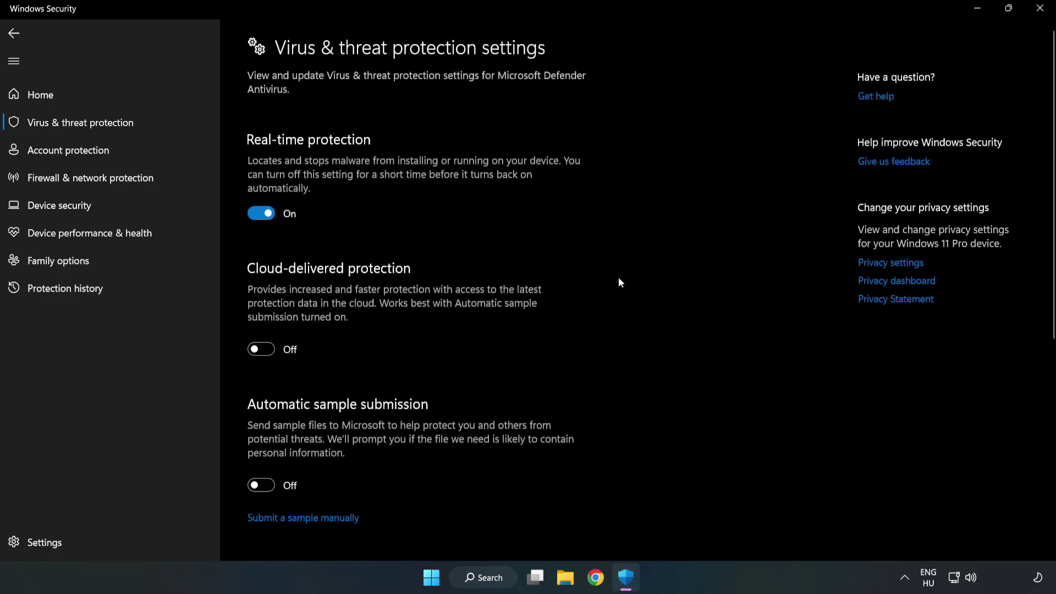
scroll(671, 282, "down", 3)
scroll(672, 282, "down", 2)
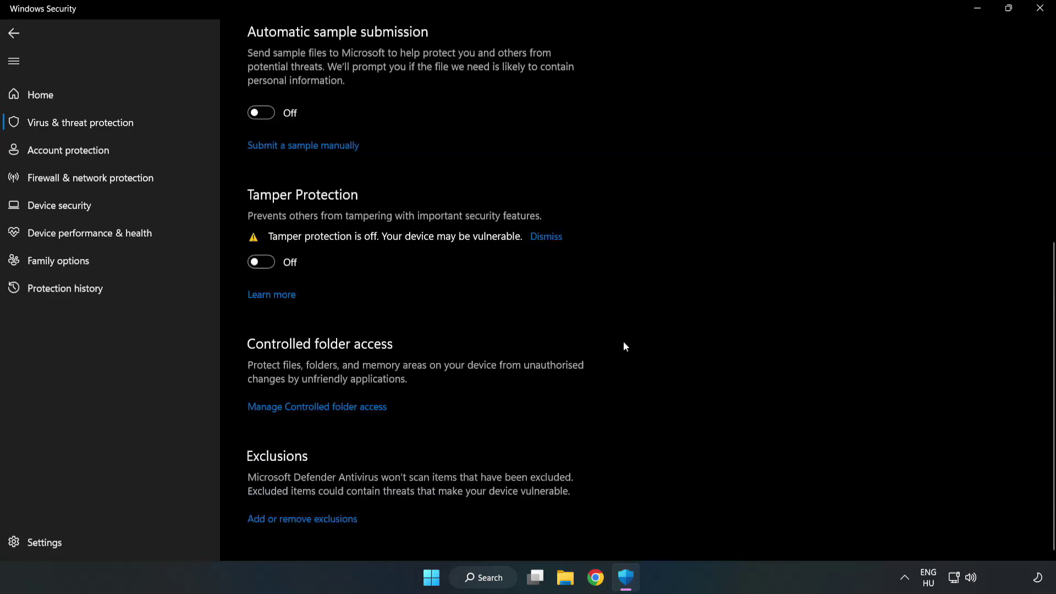
left_click(313, 519)
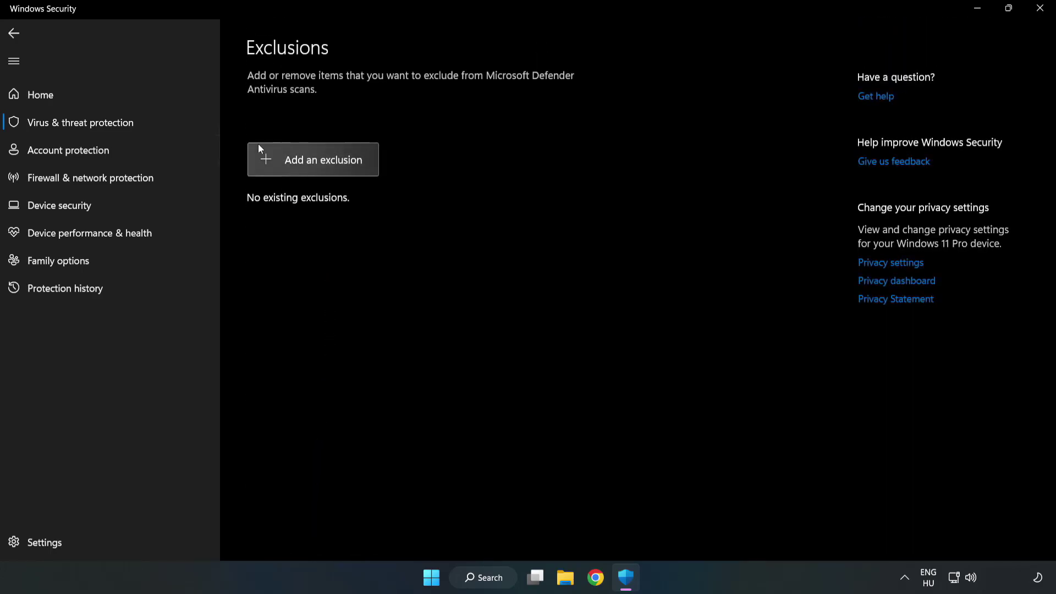
Begin a new File exclusion in Microsoft Defender Antivirus and position the file picker.
left_click(323, 163)
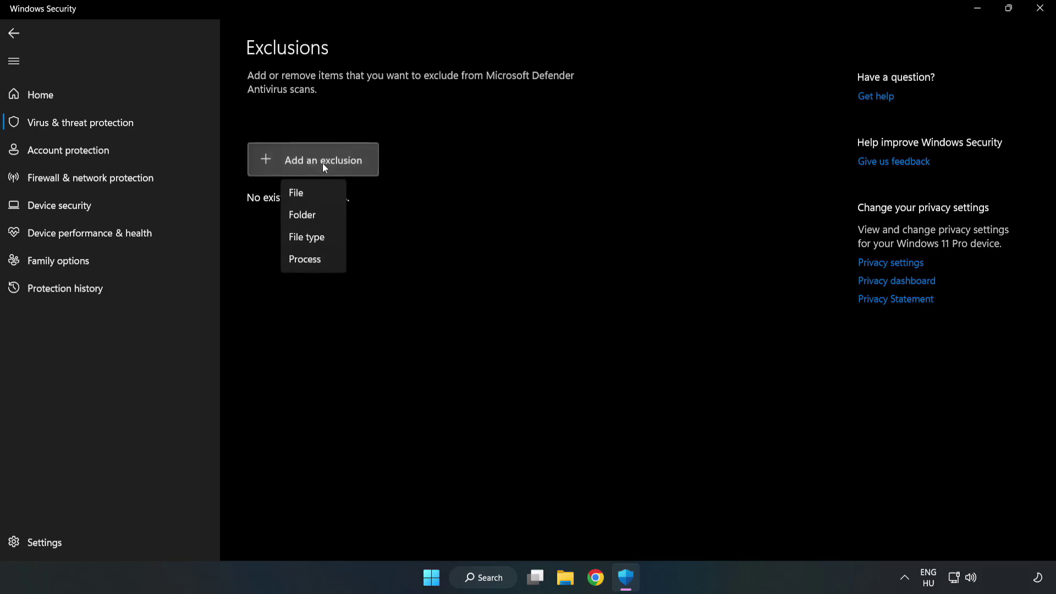
left_click(299, 192)
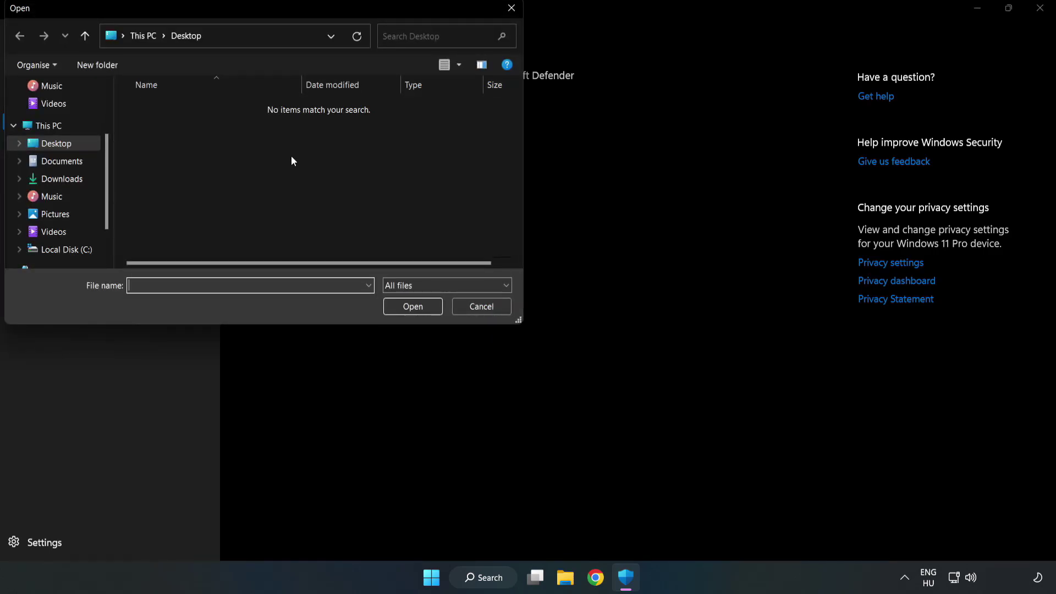
left_click_drag(284, 10, 486, 117)
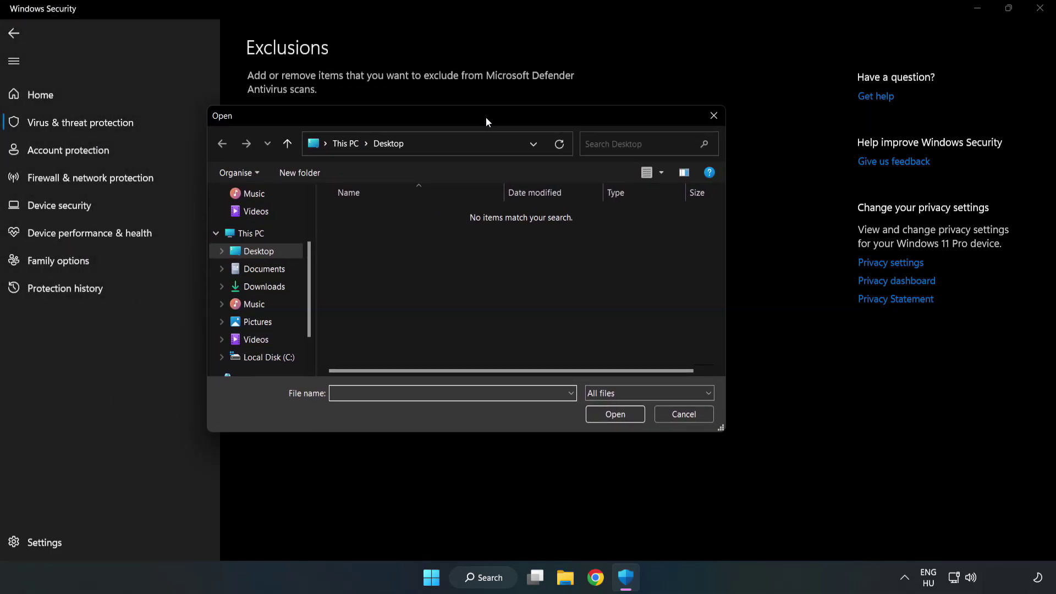
Select the app shortcut in C:\Program Files (x86)\NOT WORKING APP as the excluded file.
left_click(269, 357)
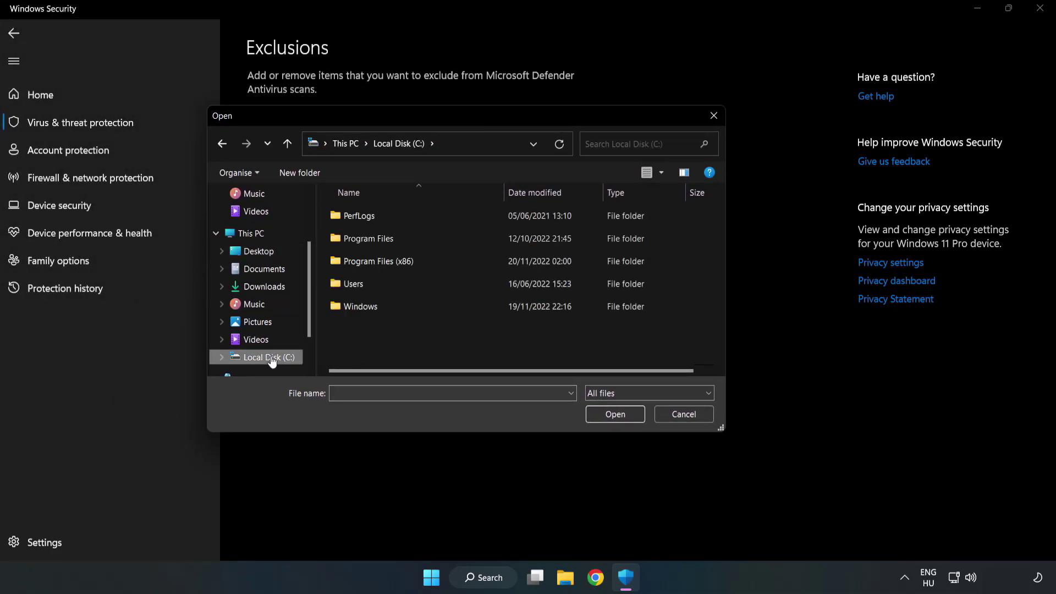
double_click(416, 262)
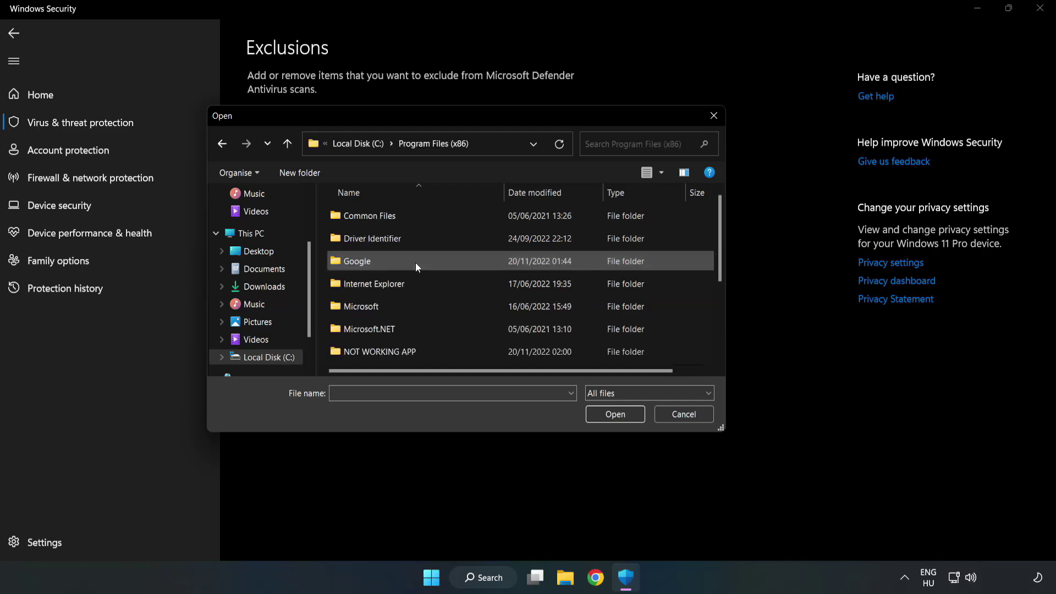
double_click(416, 351)
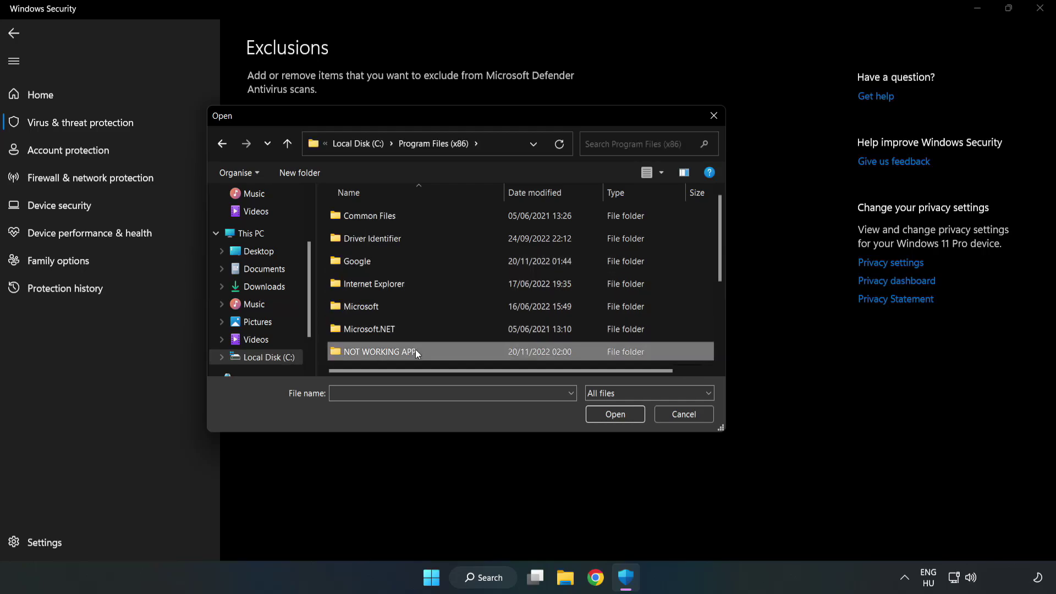
left_click(371, 220)
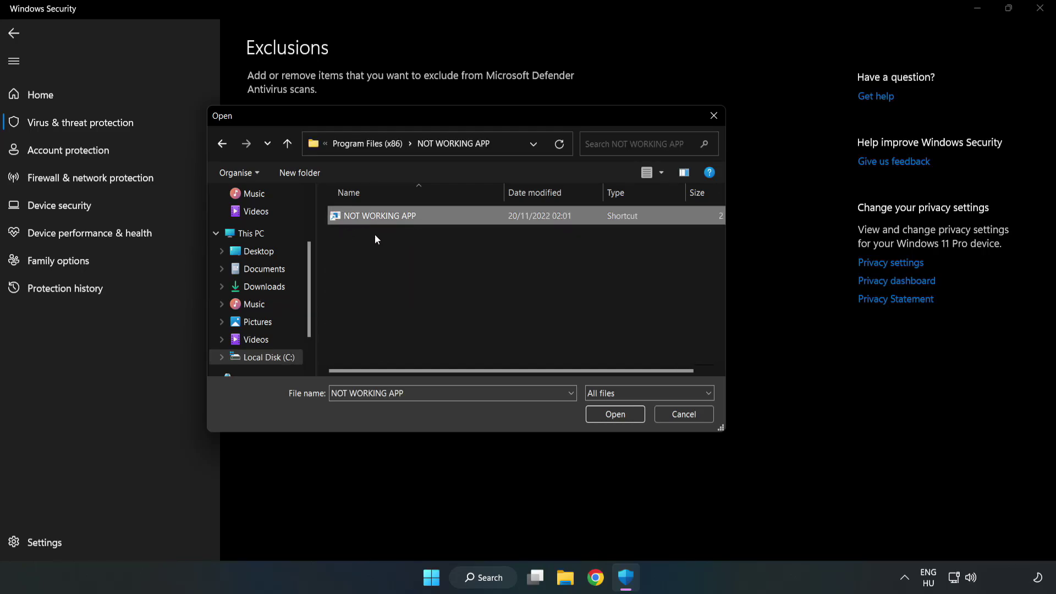
left_click(615, 416)
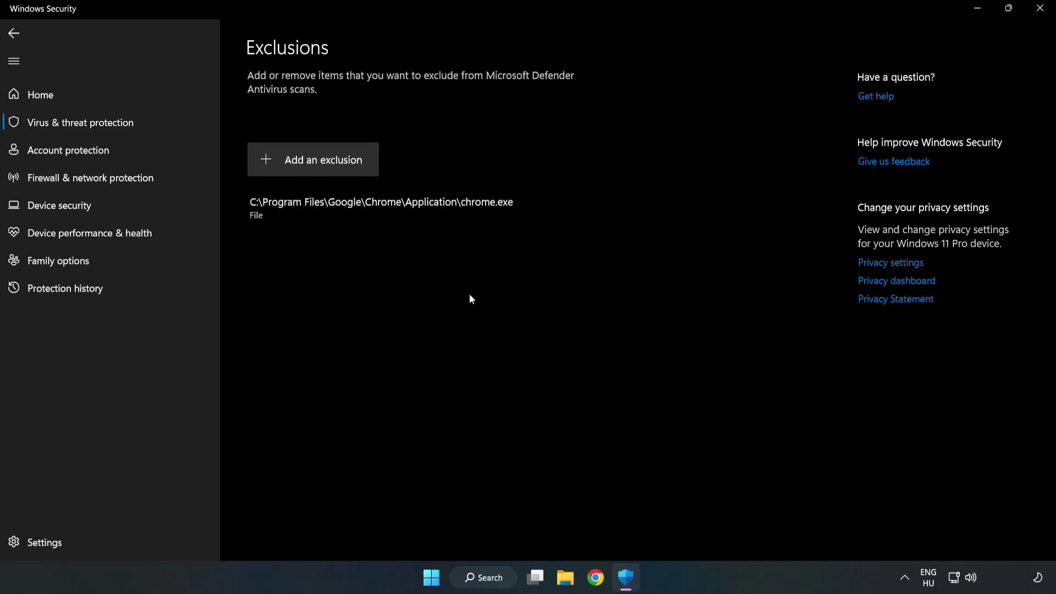
Close Windows Security and show the Start menu's power options with Restart.
left_click(1039, 13)
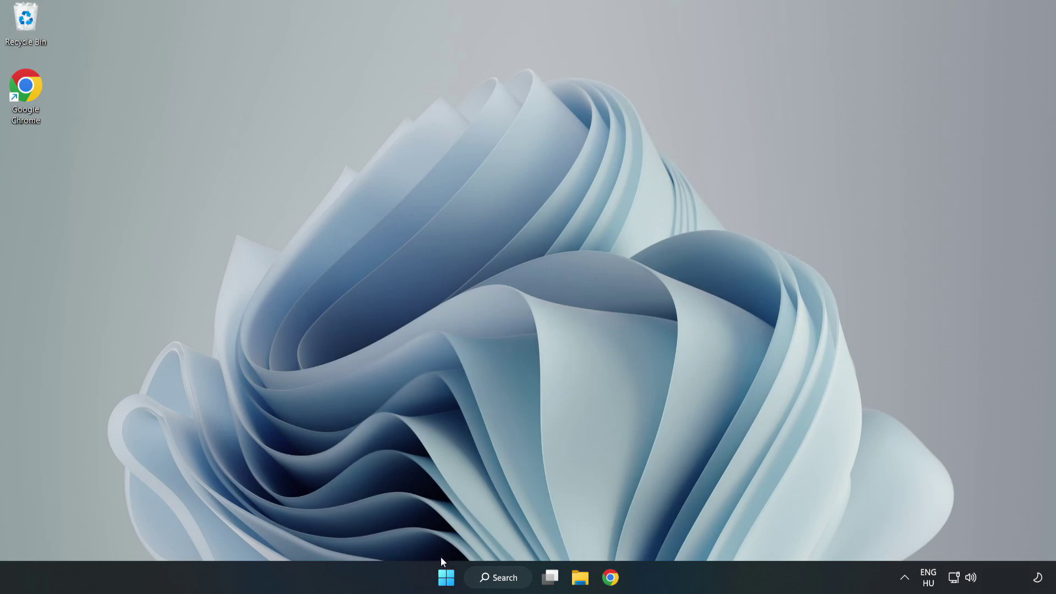
left_click(446, 576)
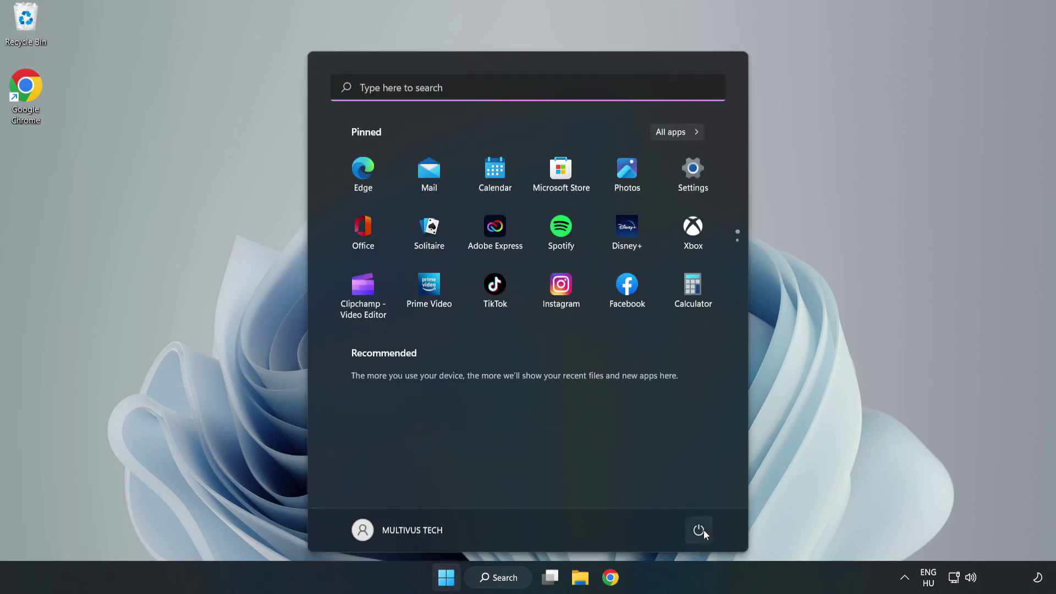
left_click(700, 531)
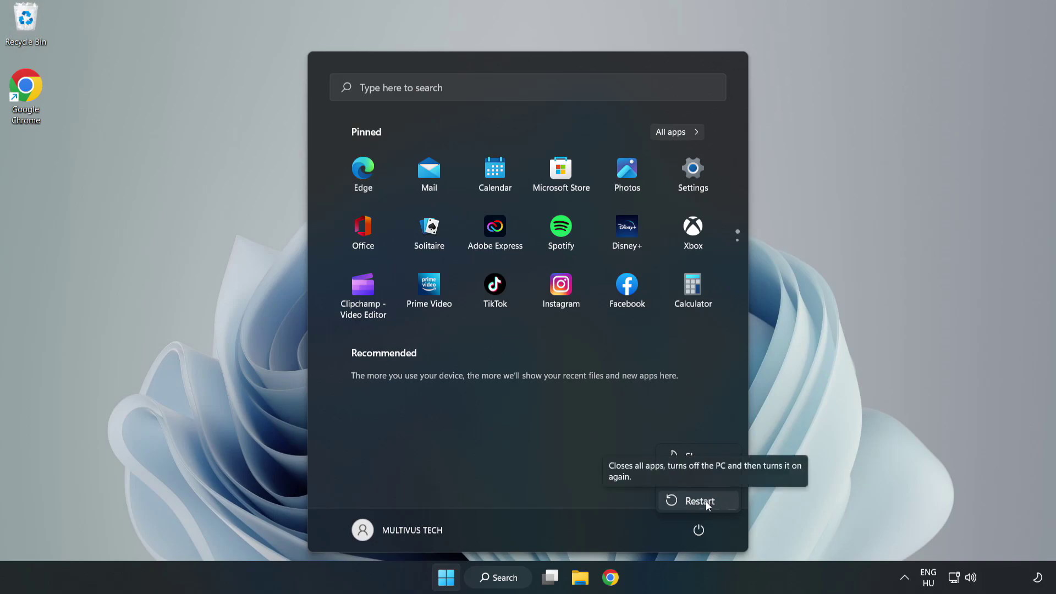